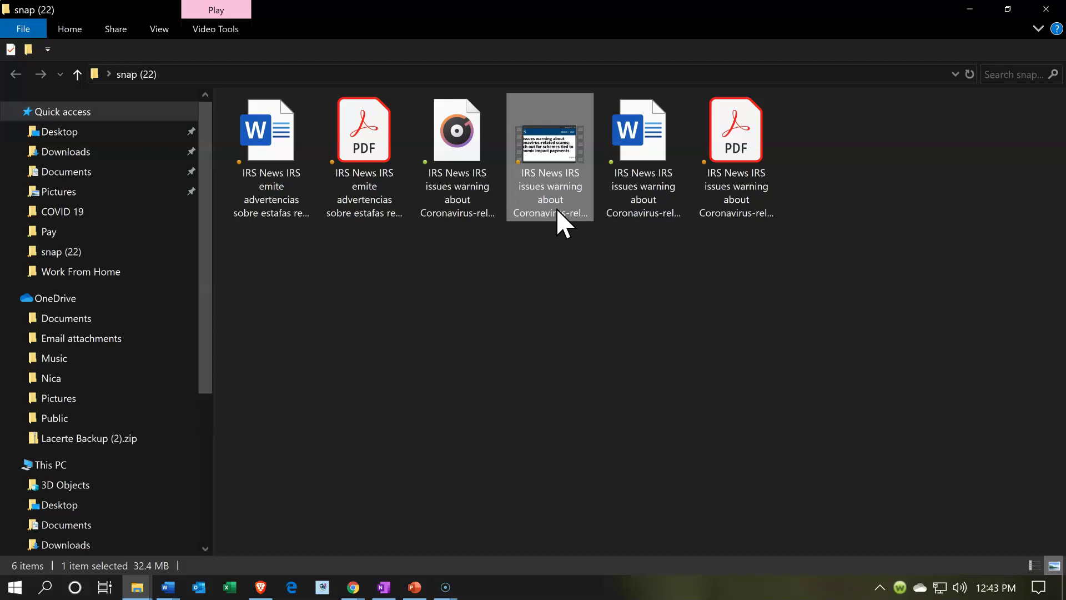
Review the audio, video, Spanish Word and English Word files in the snap (22) folder, then minimize its window.
{"action": "left_click", "coordinate": [479, 217]}
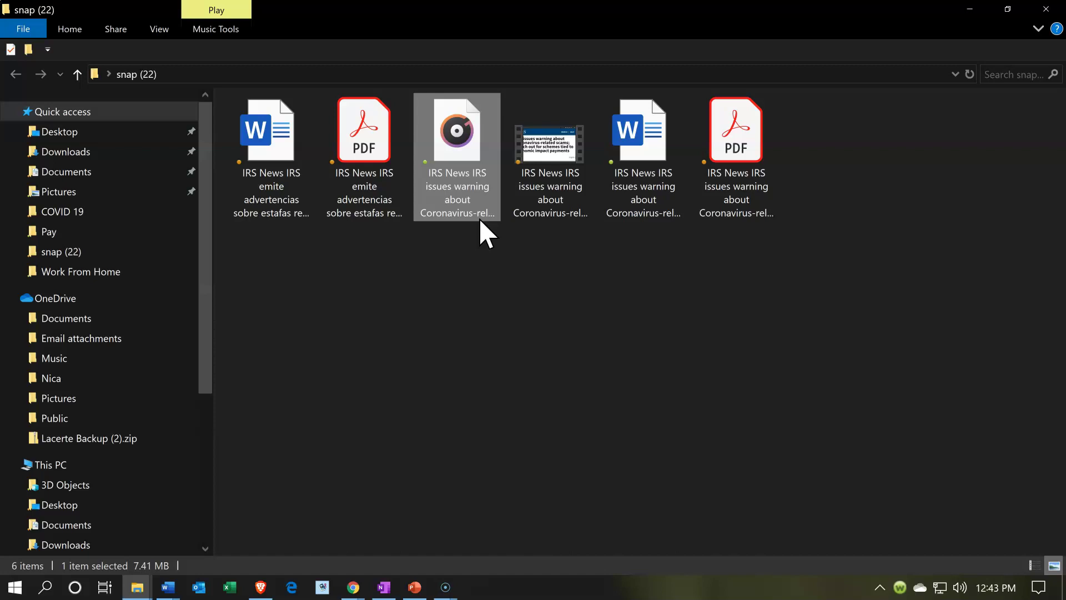
{"action": "left_click", "coordinate": [540, 210]}
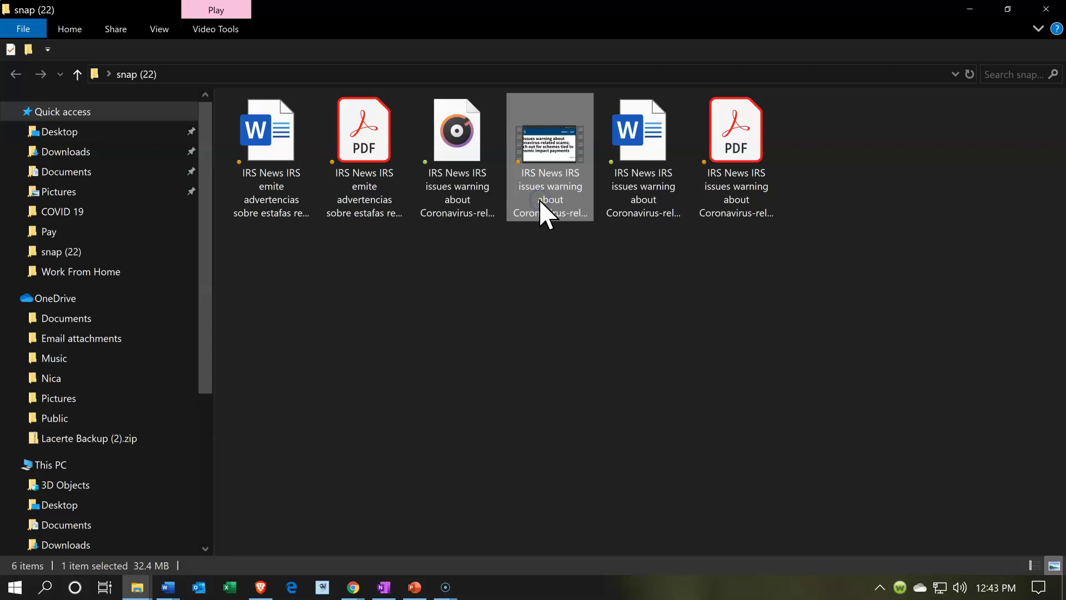
{"action": "left_click", "coordinate": [240, 192]}
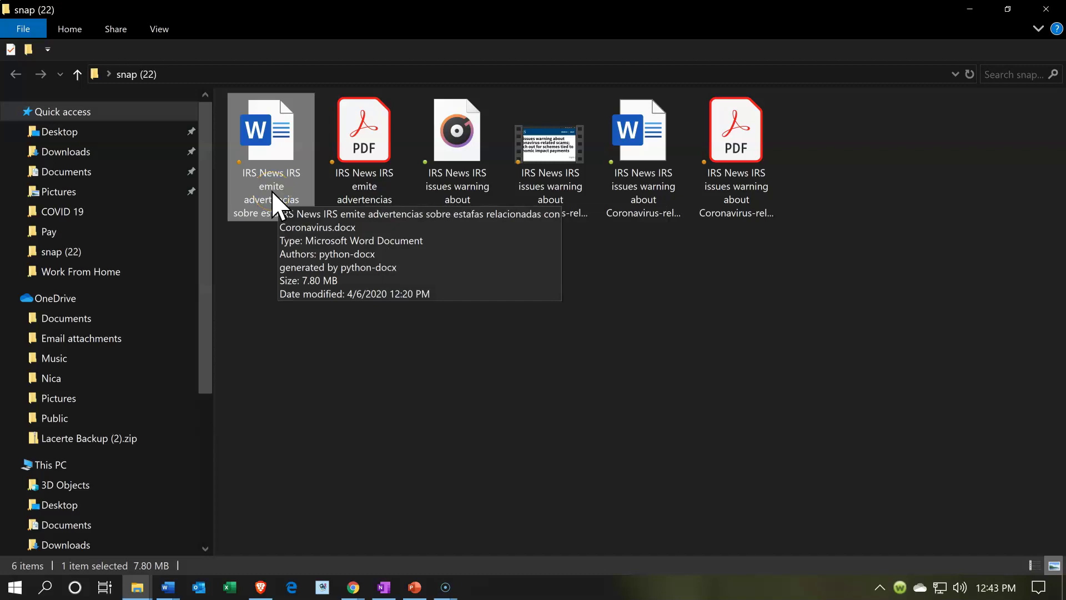
{"action": "left_click", "coordinate": [651, 165]}
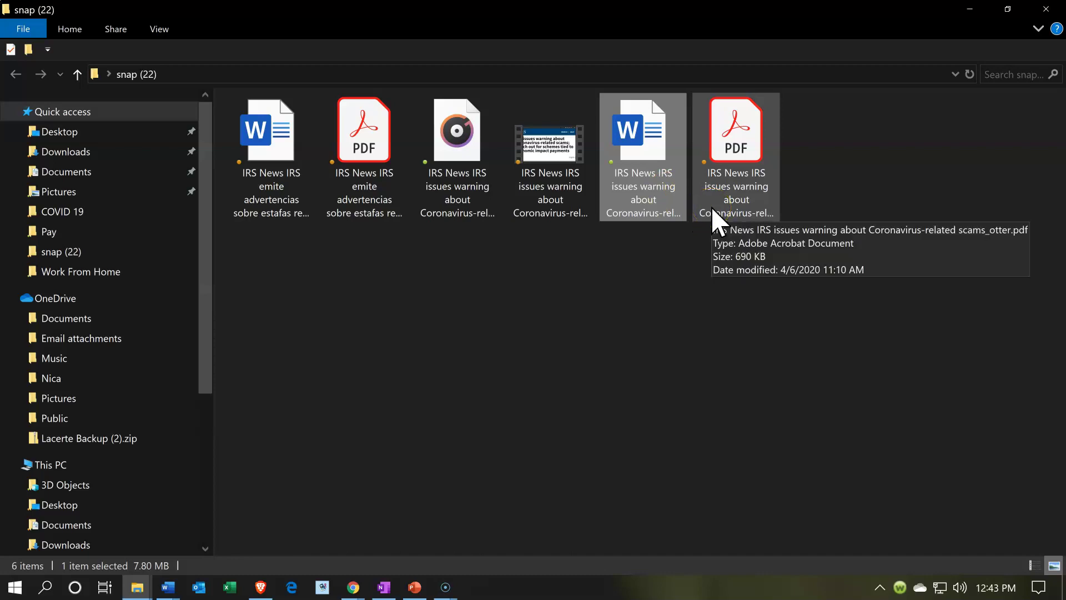
{"action": "left_click", "coordinate": [657, 208]}
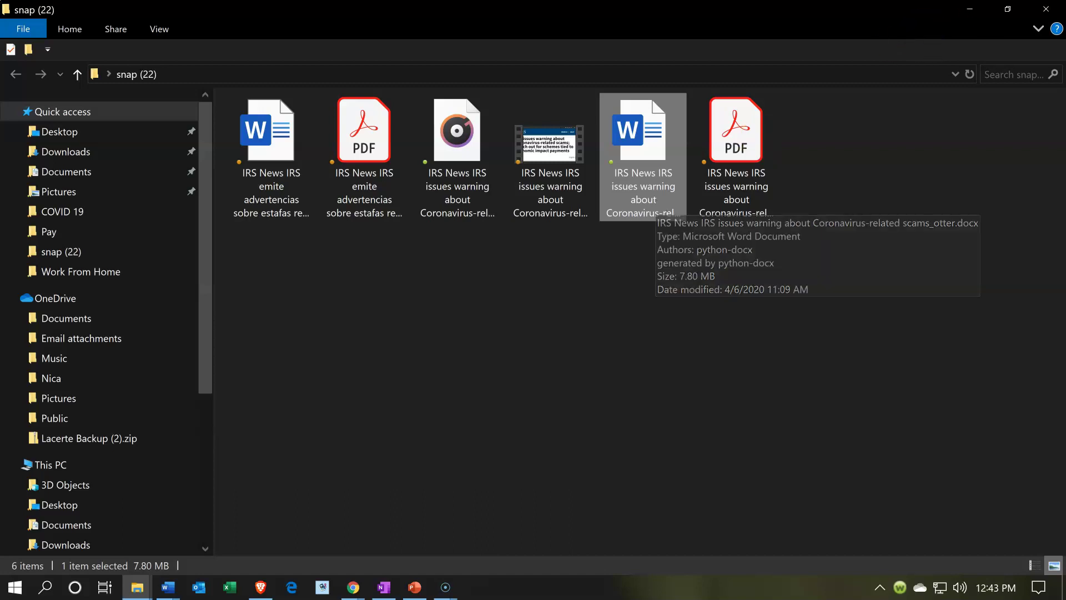
{"action": "left_click", "coordinate": [970, 8]}
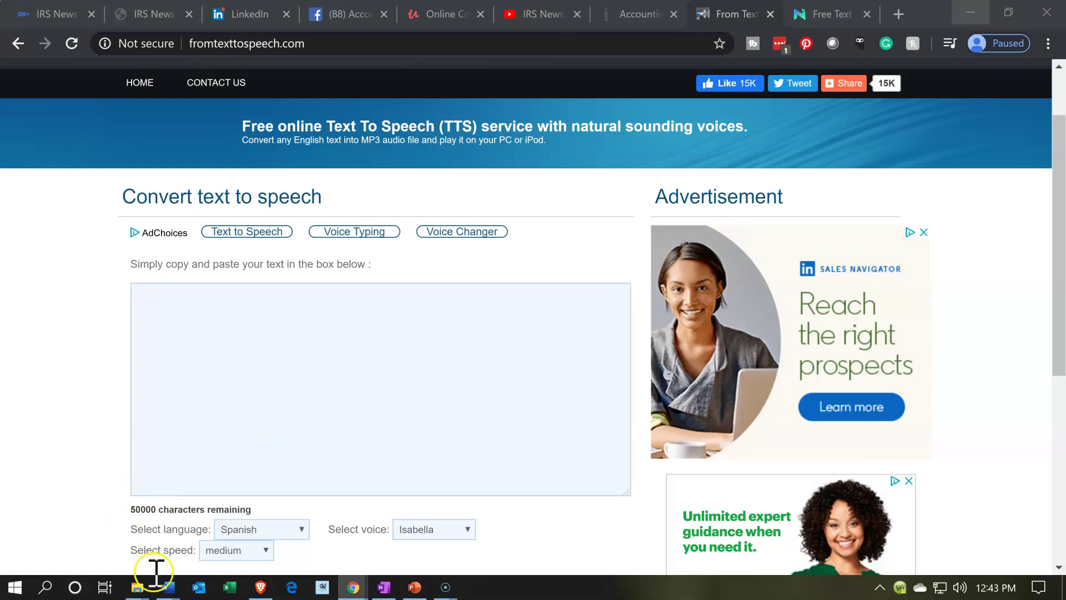
Switch to the Spanish Word transcript about Coronavirus scams and review its title and summary keywords.
{"action": "mouse_move", "coordinate": [170, 587]}
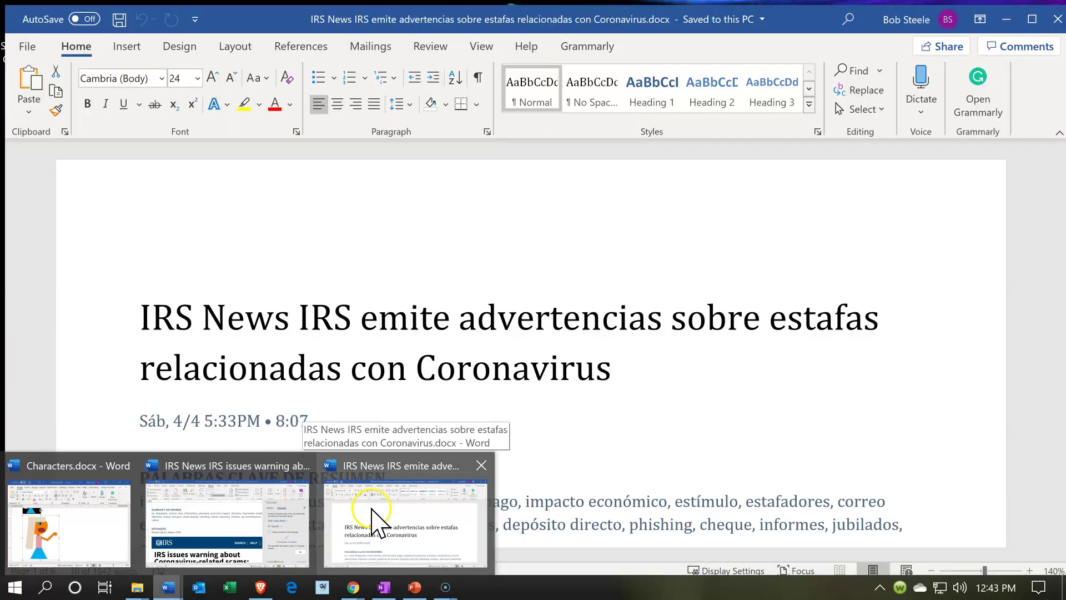
{"action": "left_click", "coordinate": [373, 518]}
{"action": "scroll", "coordinate": [302, 382], "scroll_direction": "down", "scroll_amount": 2}
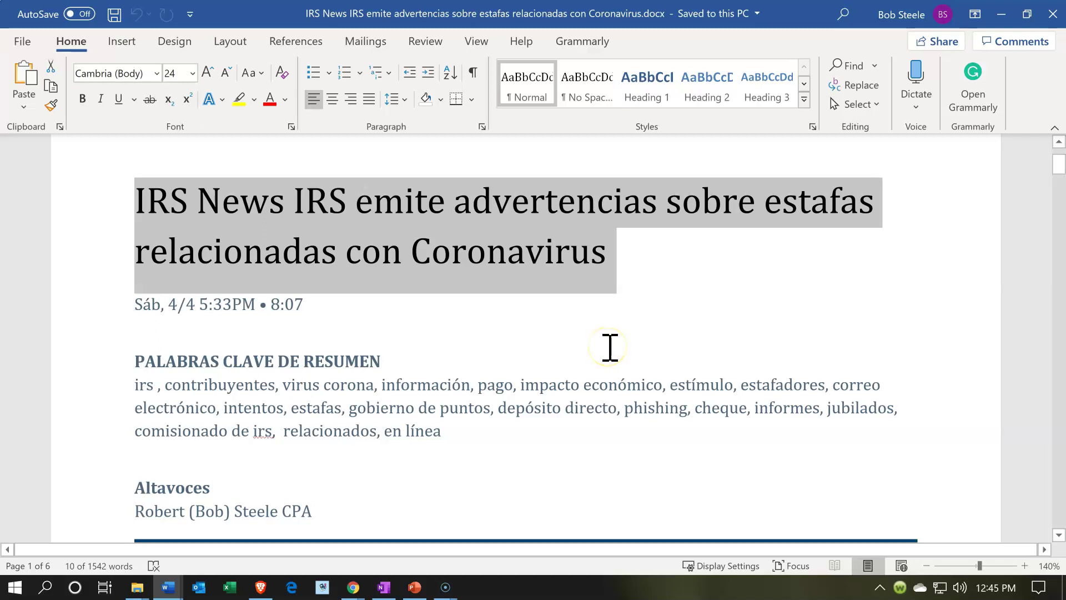
{"action": "left_click", "coordinate": [600, 386]}
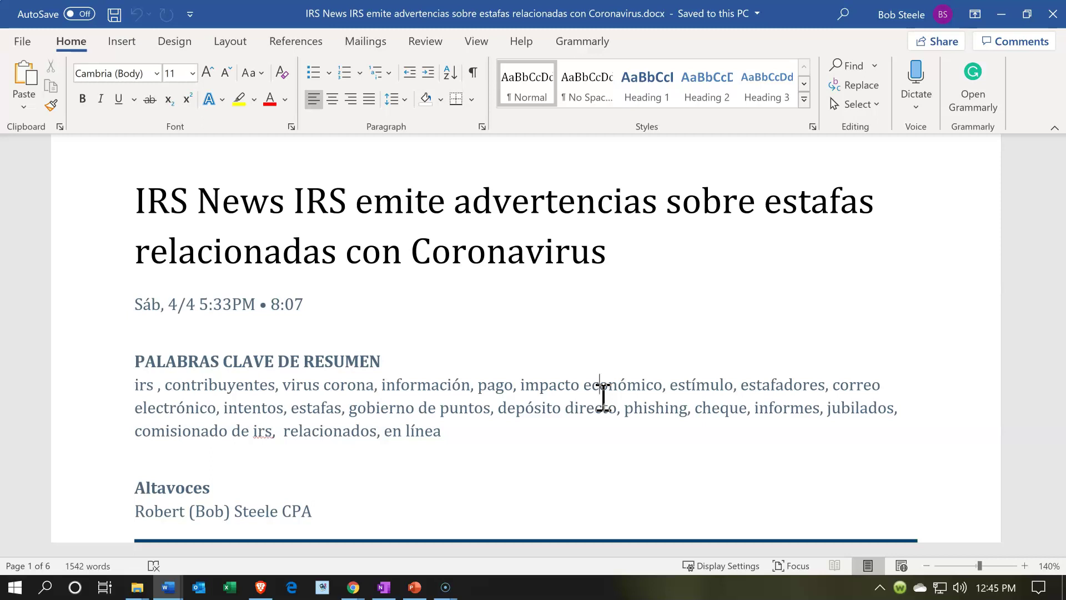
Switch to the browser and look over the NaturalReader online text-to-speech page and its plans.
{"action": "left_click", "coordinate": [1012, 24]}
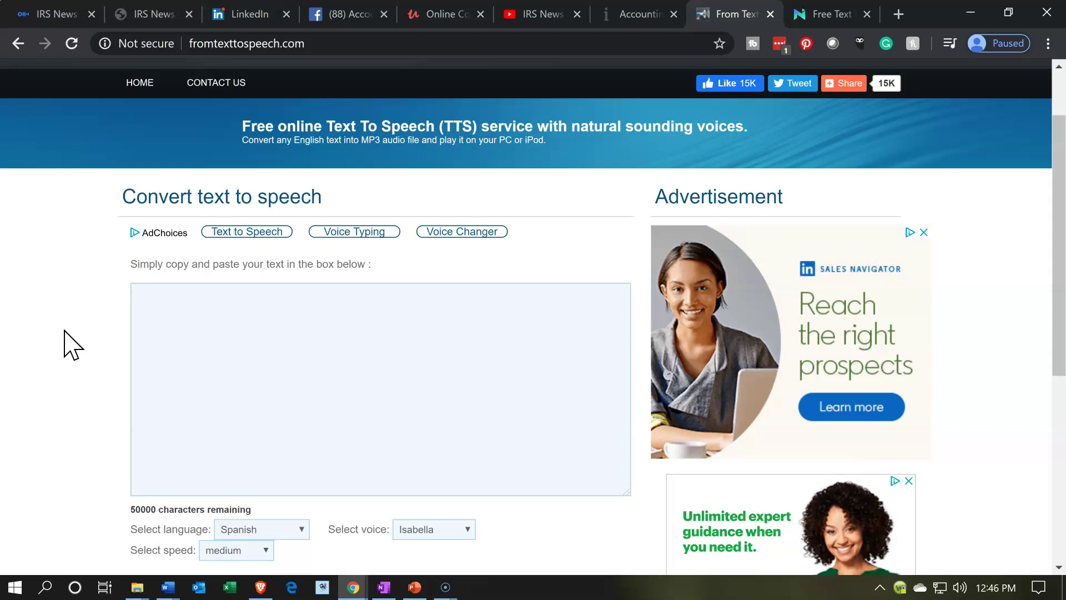
{"action": "left_click", "coordinate": [804, 15]}
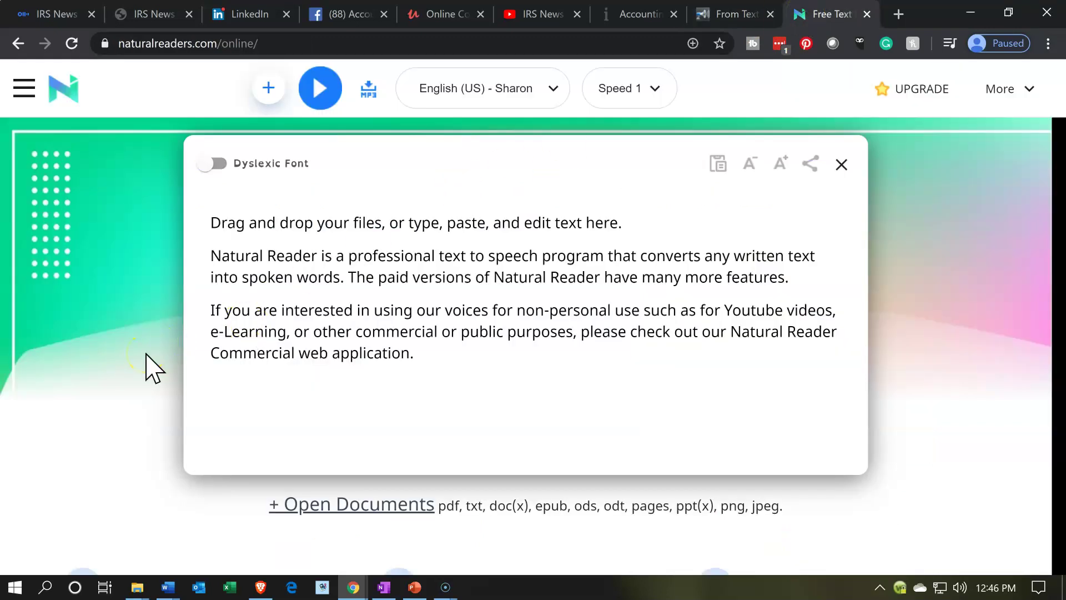
{"action": "scroll", "coordinate": [151, 367], "scroll_direction": "down", "scroll_amount": 8}
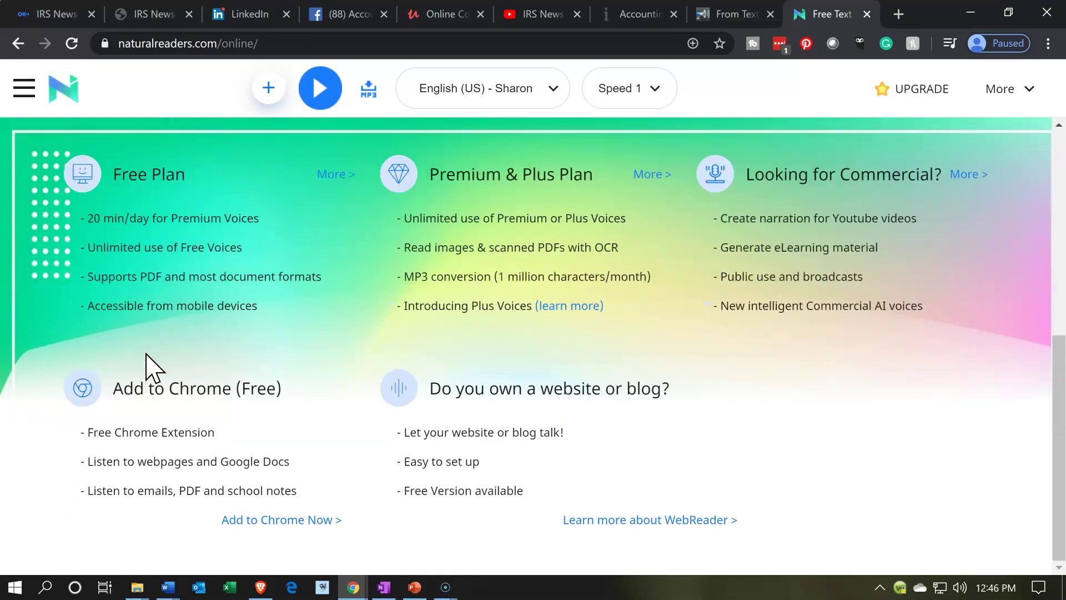
{"action": "scroll", "coordinate": [151, 366], "scroll_direction": "up", "scroll_amount": 7}
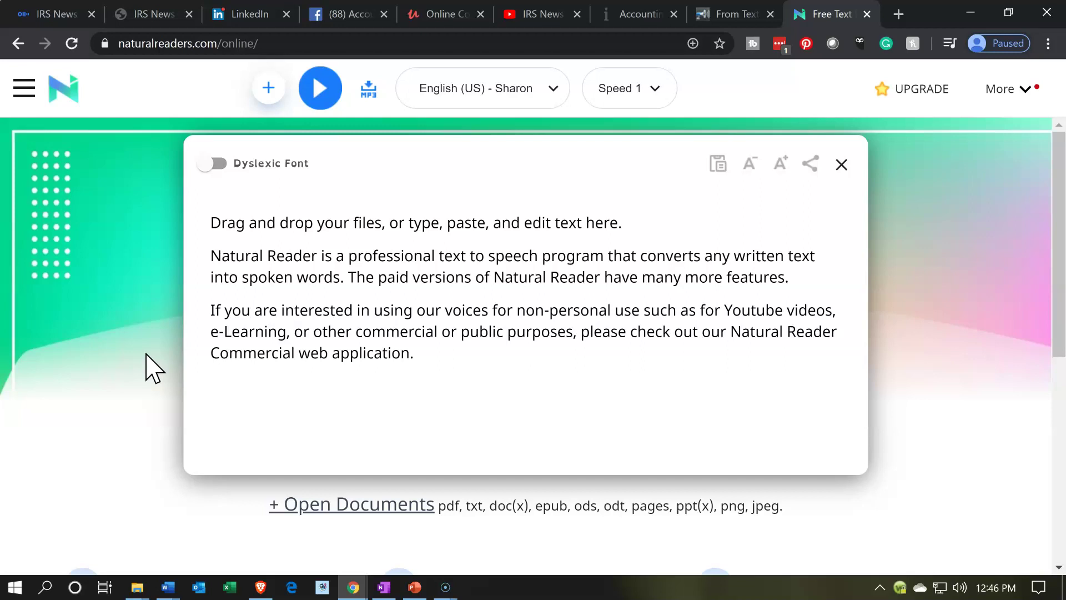
{"action": "left_click", "coordinate": [144, 334]}
Return to the fromtexttospeech.com page and place the cursor in its empty text box.
{"action": "left_click", "coordinate": [738, 22]}
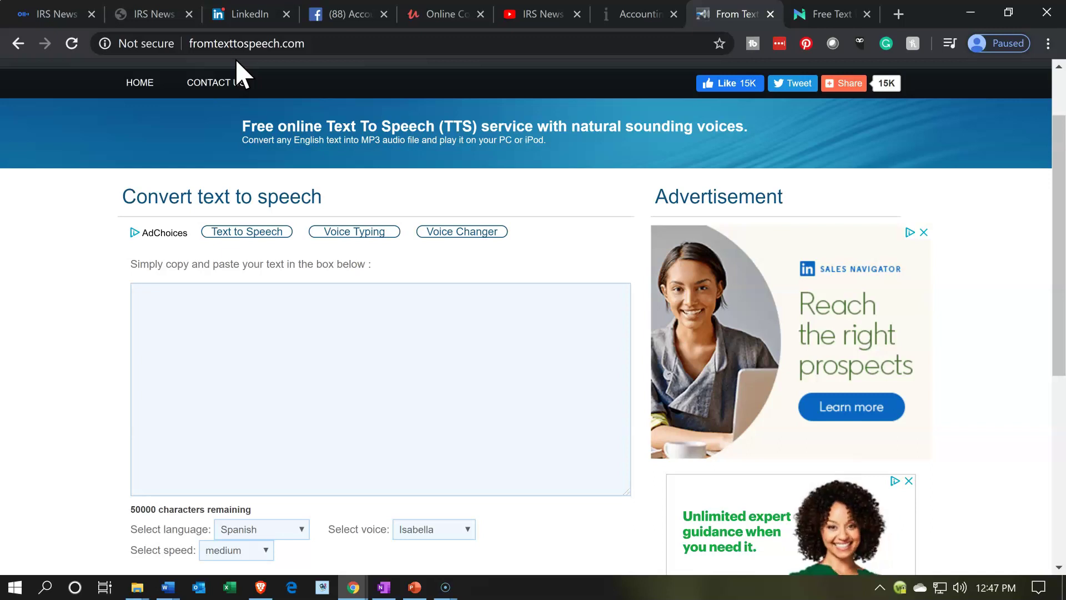
{"action": "left_click", "coordinate": [175, 348]}
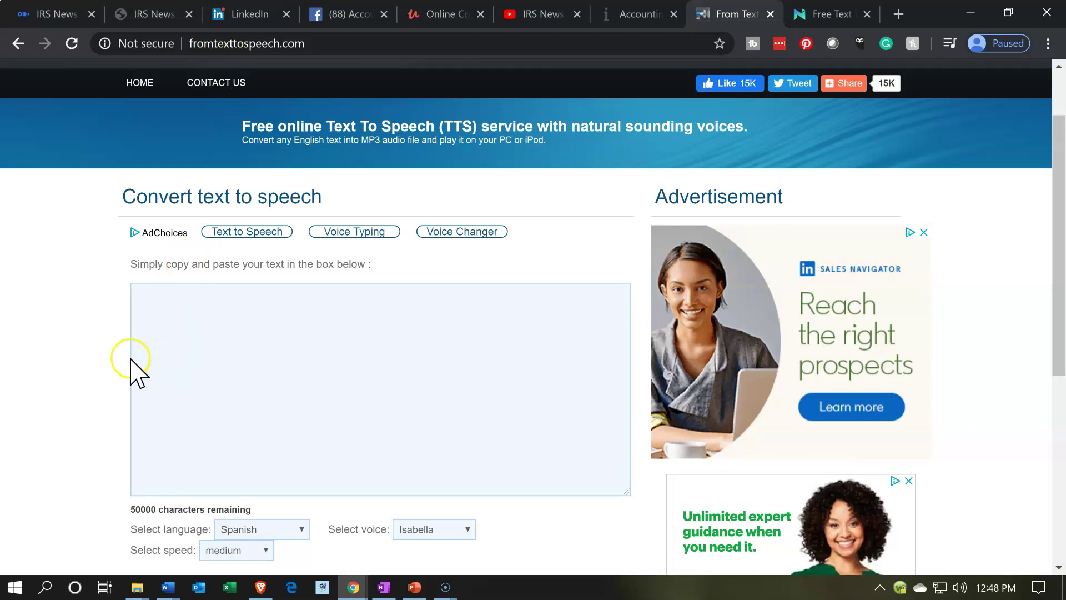
{"action": "left_click", "coordinate": [181, 339]}
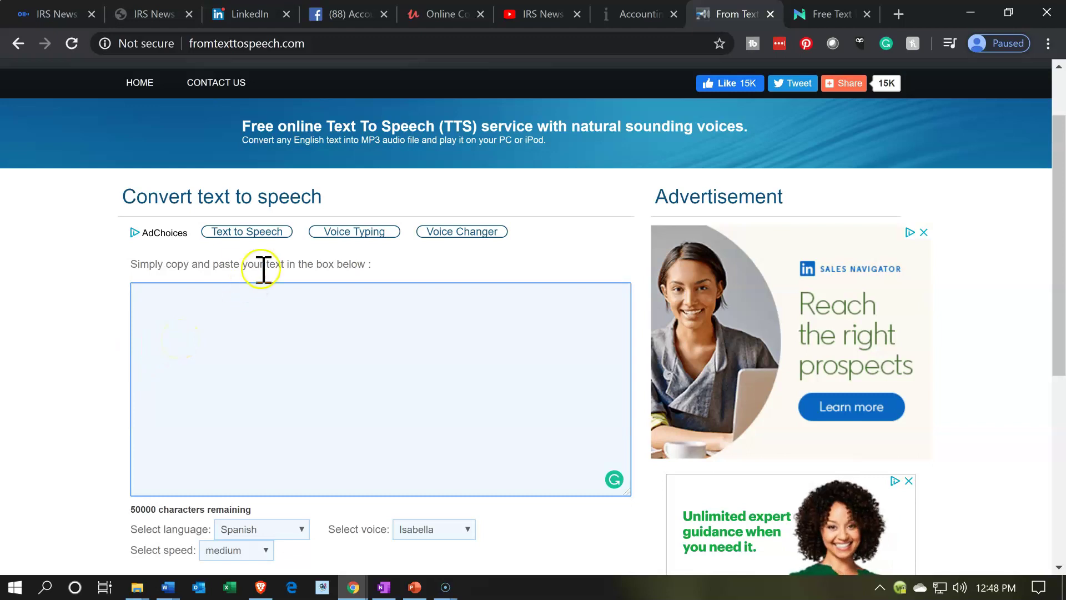
Choose Spanish as the language for the text-to-speech conversion.
{"action": "scroll", "coordinate": [105, 334], "scroll_direction": "down", "scroll_amount": 3}
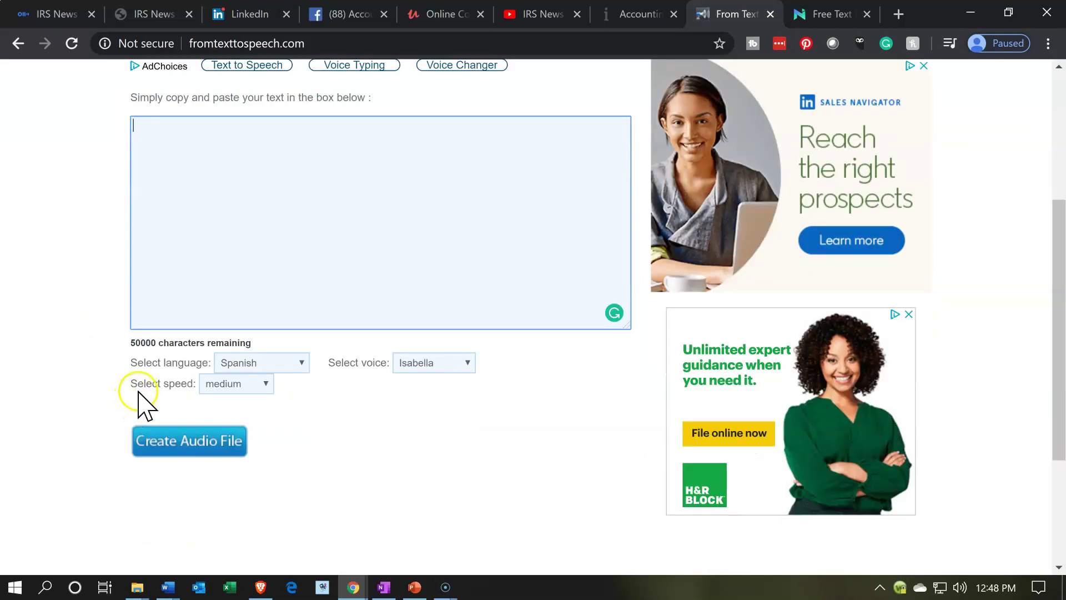
{"action": "left_click", "coordinate": [299, 366]}
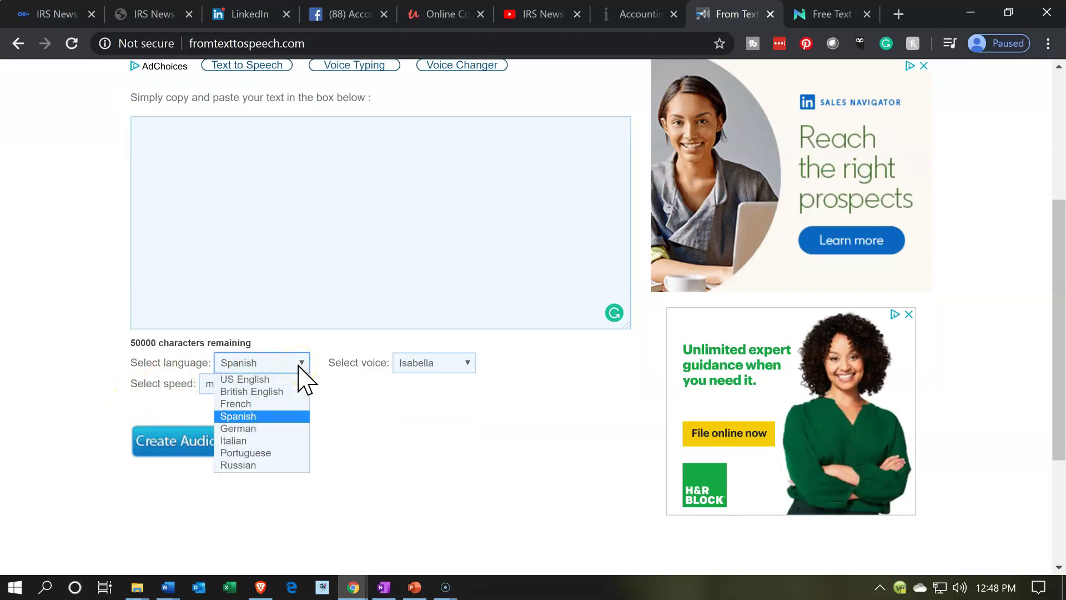
{"action": "left_click", "coordinate": [271, 420]}
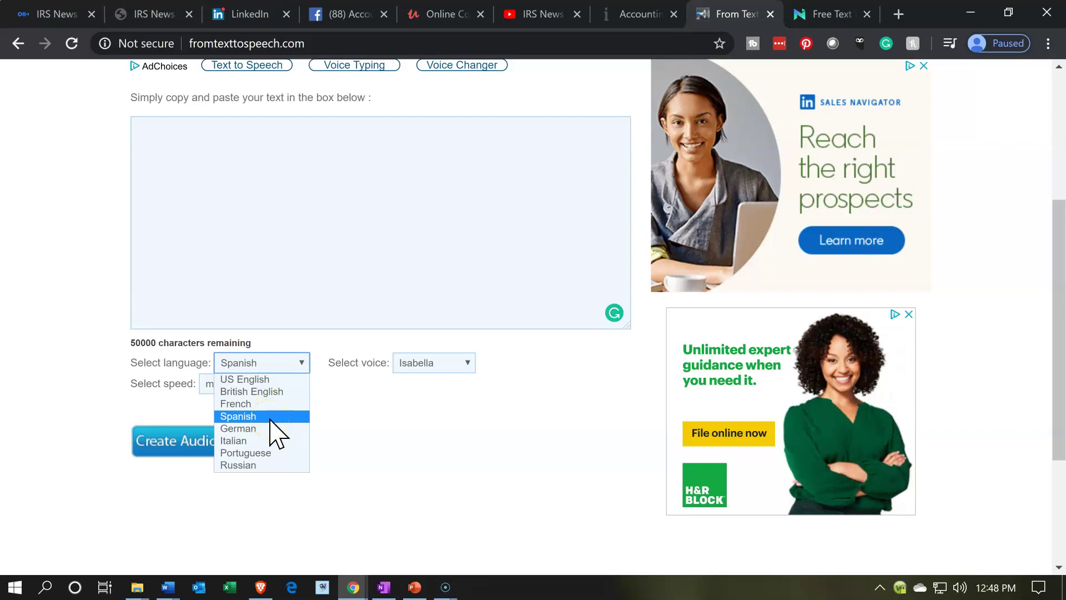
{"action": "left_click", "coordinate": [272, 379]}
{"action": "left_click", "coordinate": [281, 421]}
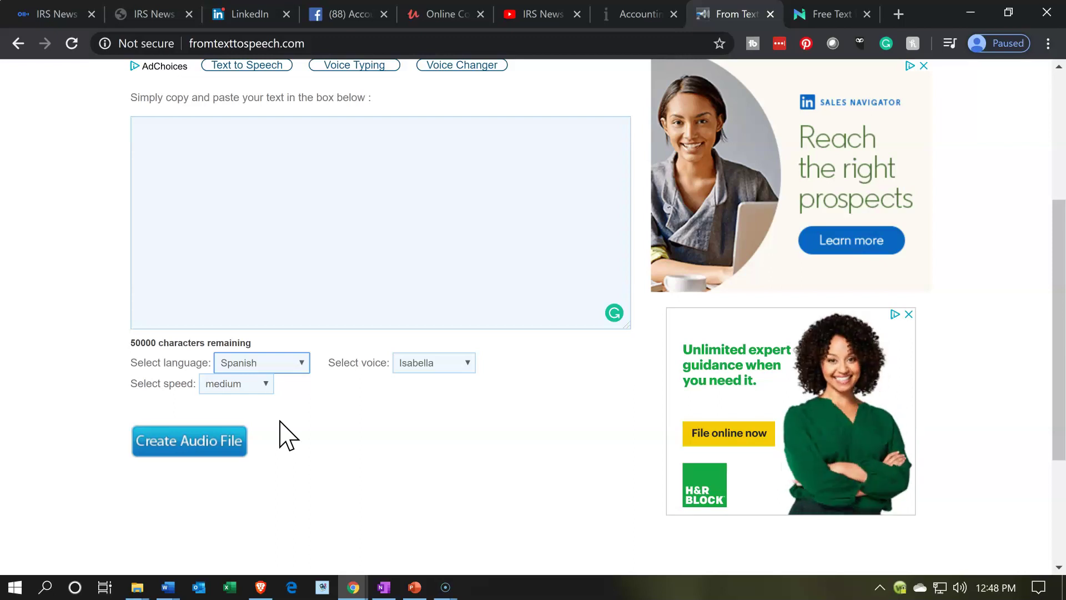
Check the available voice and speed options for the Spanish conversion without changing them.
{"action": "left_click", "coordinate": [462, 360]}
{"action": "left_click", "coordinate": [465, 367]}
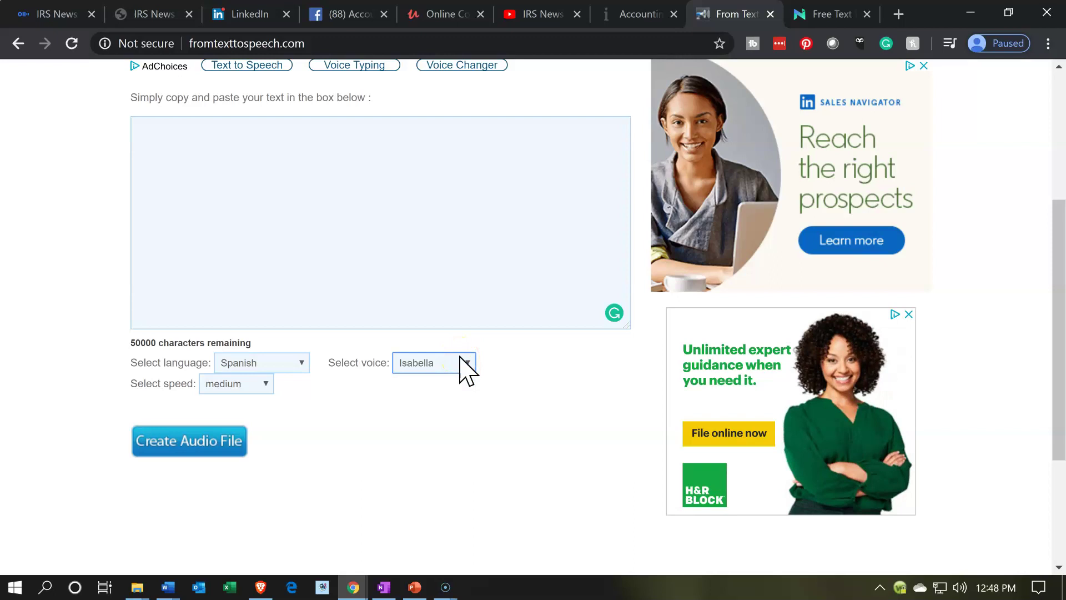
{"action": "left_click", "coordinate": [267, 386]}
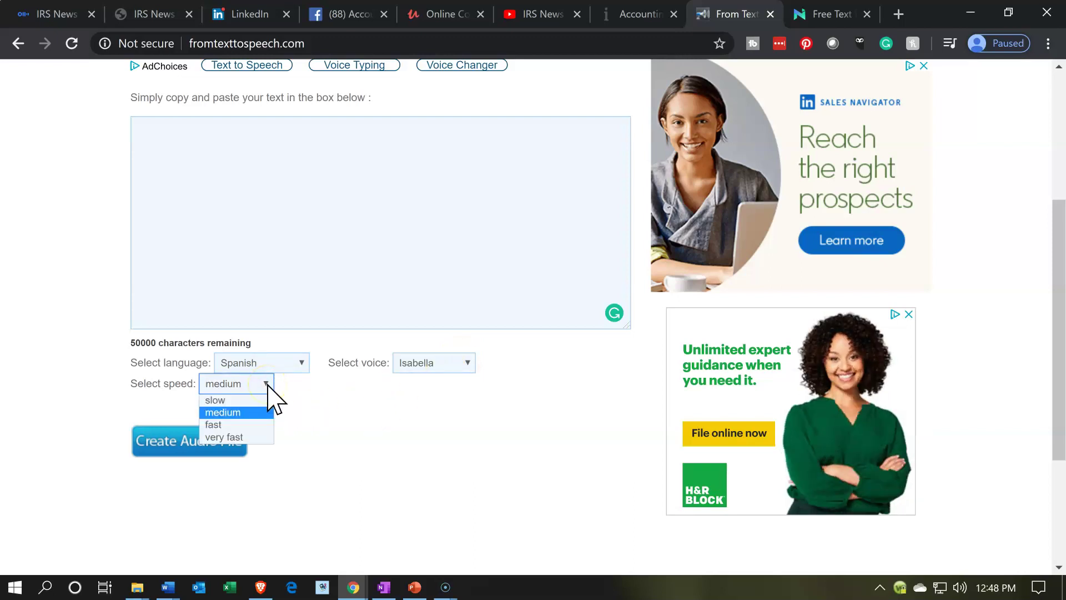
{"action": "left_click", "coordinate": [268, 387]}
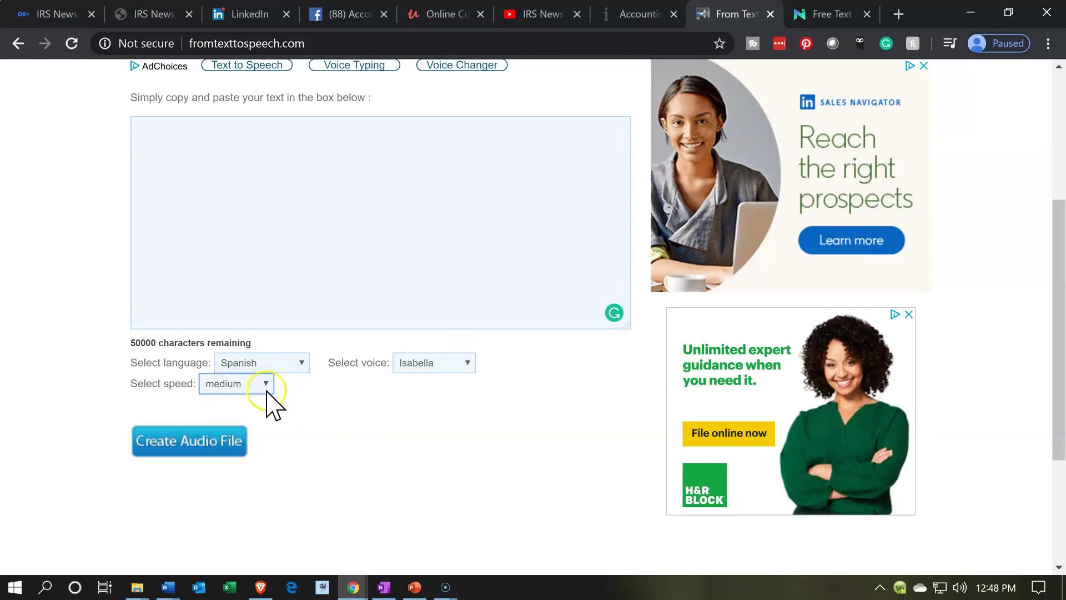
Switch back to the Spanish Word transcript and examine the 00:00 and 00:38 timestamp lines above its paragraphs.
{"action": "left_click", "coordinate": [174, 593]}
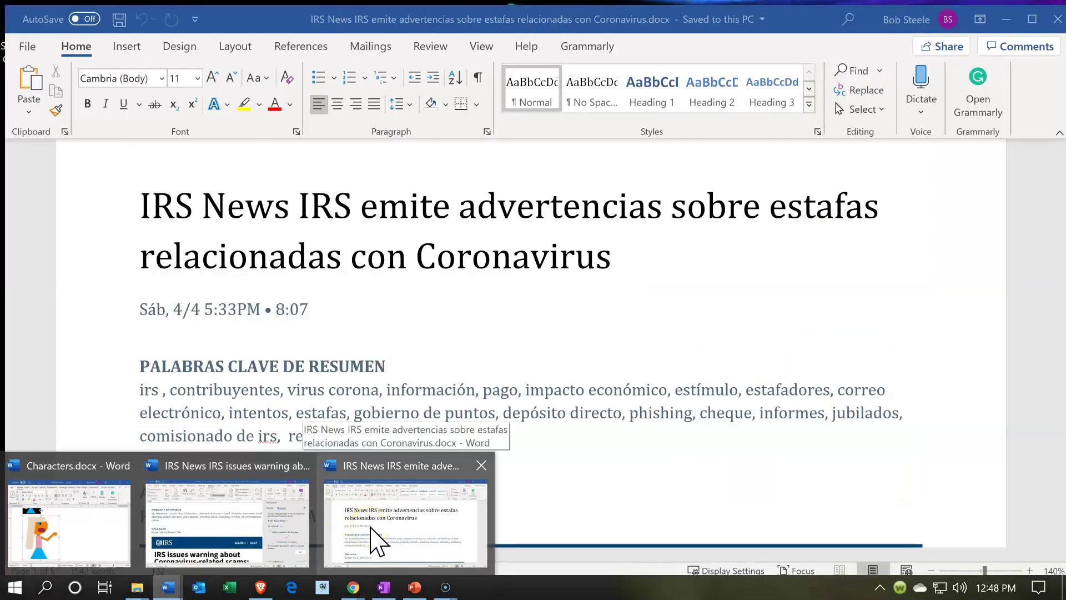
{"action": "left_click", "coordinate": [378, 541]}
{"action": "scroll", "coordinate": [251, 393], "scroll_direction": "down", "scroll_amount": 3}
{"action": "scroll", "coordinate": [251, 392], "scroll_direction": "down", "scroll_amount": 5}
{"action": "left_click", "coordinate": [221, 421]}
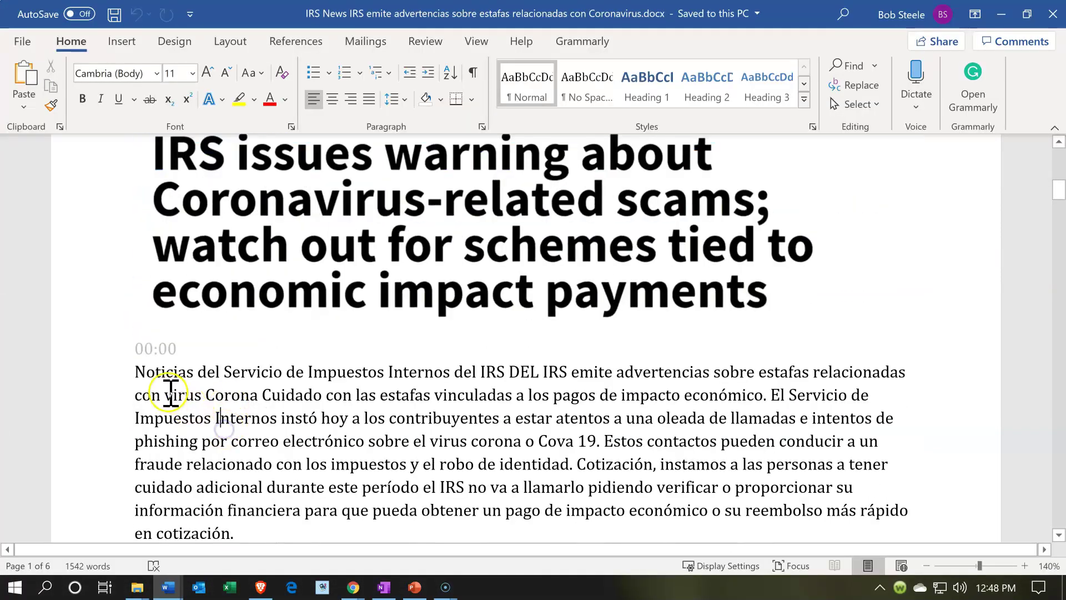
{"action": "left_click", "coordinate": [119, 351]}
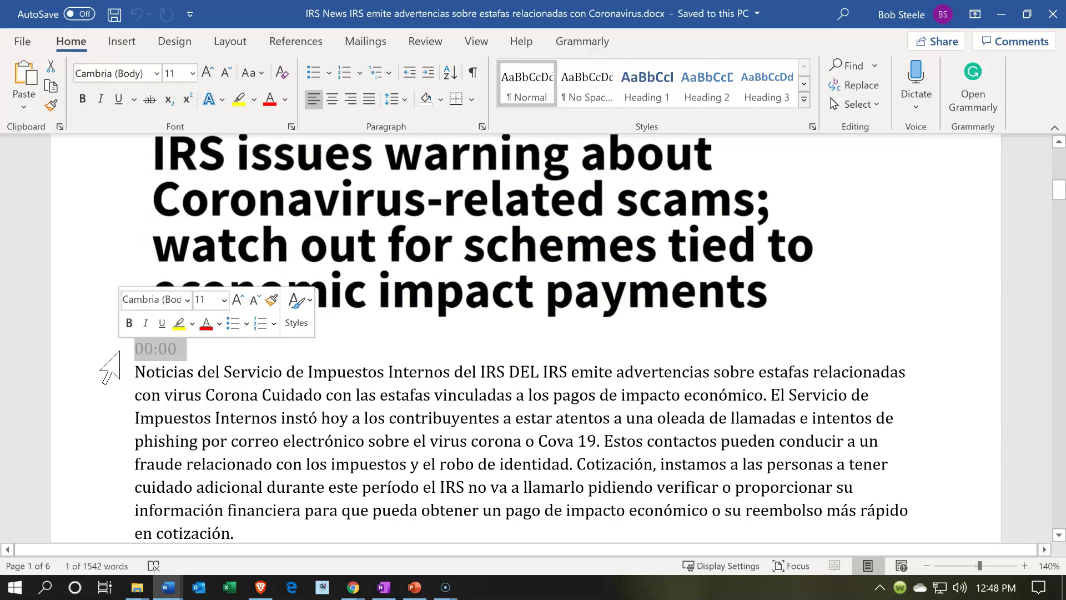
{"action": "scroll", "coordinate": [107, 367], "scroll_direction": "down", "scroll_amount": 3}
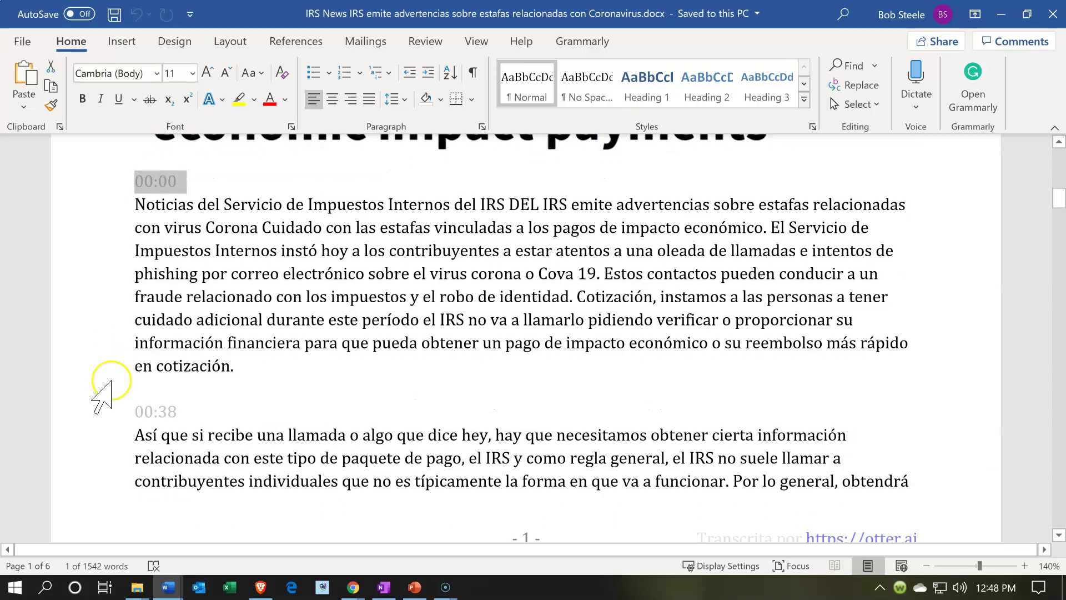
{"action": "left_click", "coordinate": [103, 440]}
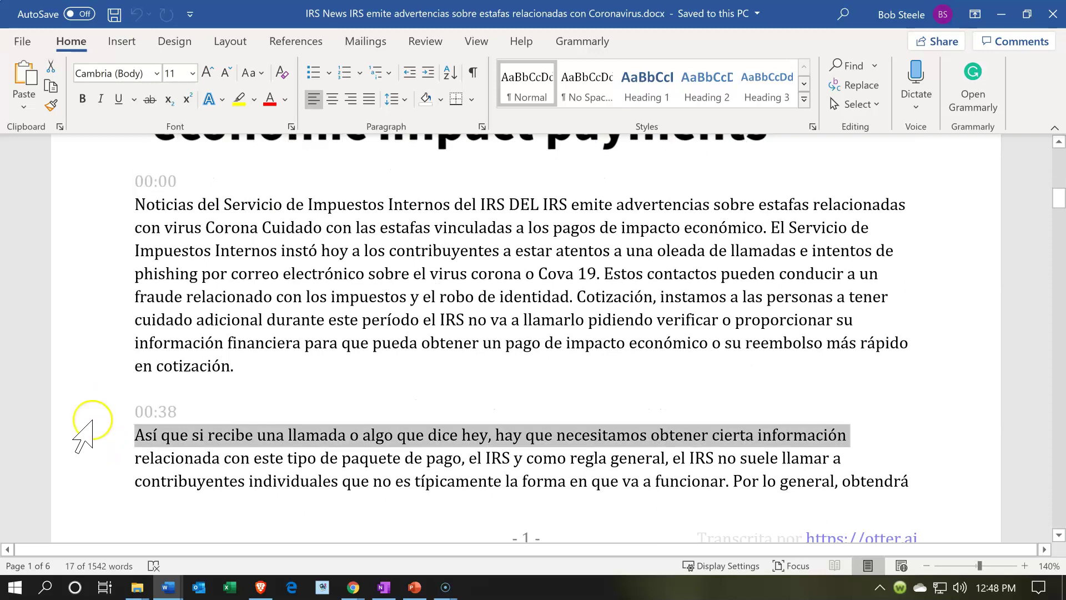
{"action": "left_click", "coordinate": [92, 420]}
Examine the embedded IRS page image and the 01:14 timestamp line on page 2 of the transcript.
{"action": "scroll", "coordinate": [83, 436], "scroll_direction": "down", "scroll_amount": 5}
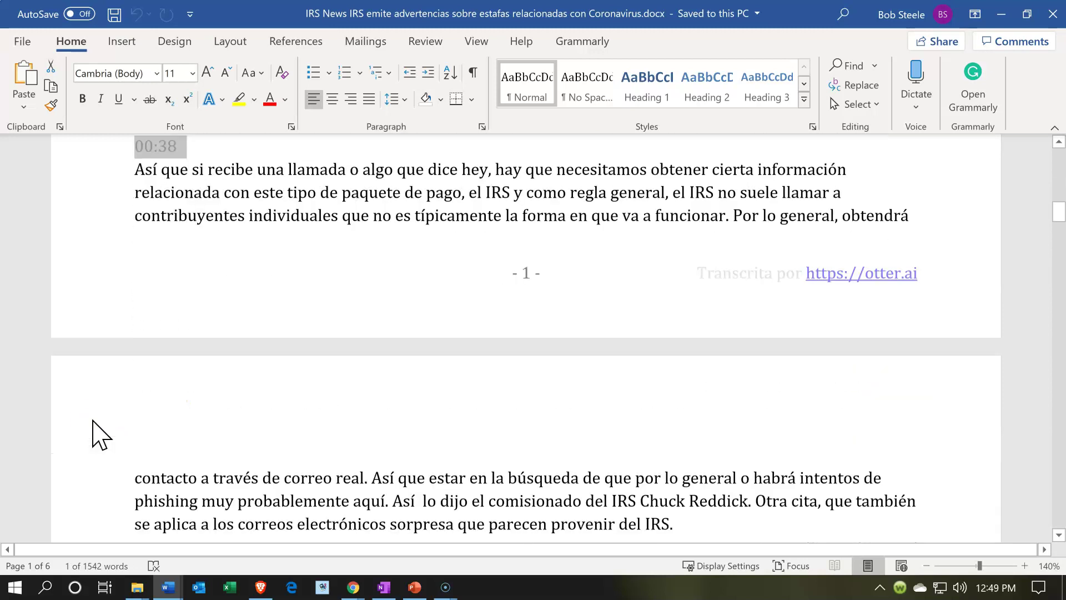
{"action": "scroll", "coordinate": [83, 437], "scroll_direction": "down", "scroll_amount": 4}
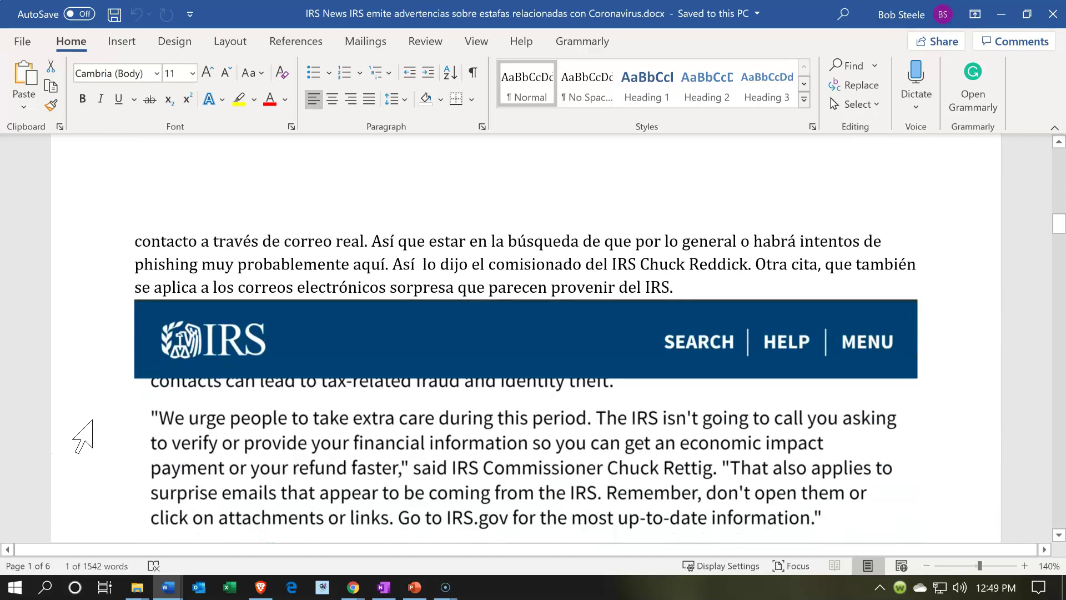
{"action": "scroll", "coordinate": [84, 437], "scroll_direction": "down", "scroll_amount": 2}
{"action": "scroll", "coordinate": [83, 437], "scroll_direction": "down", "scroll_amount": 1}
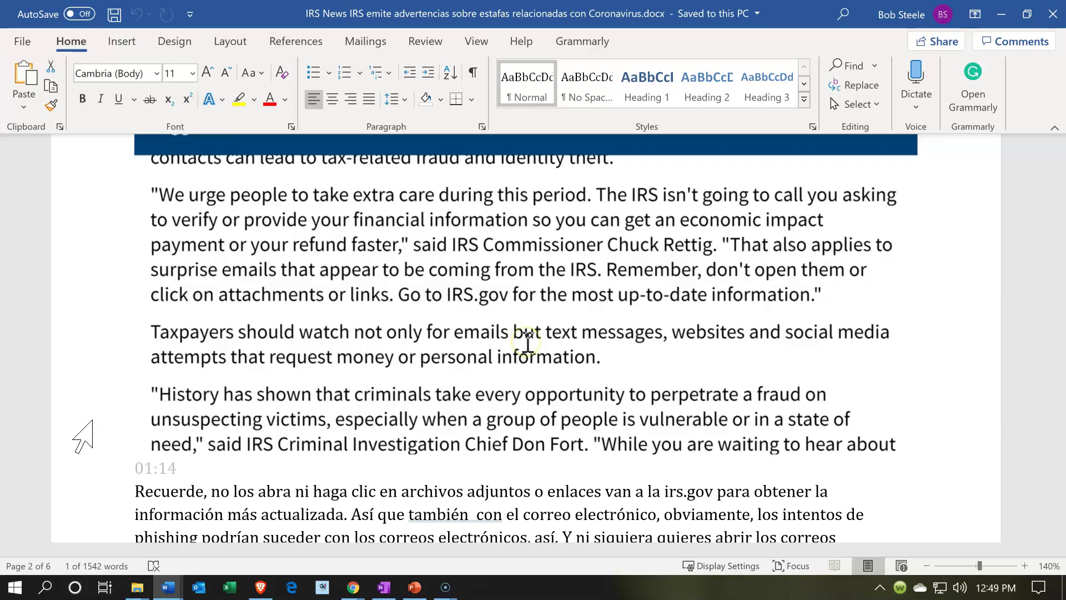
{"action": "left_click", "coordinate": [96, 467]}
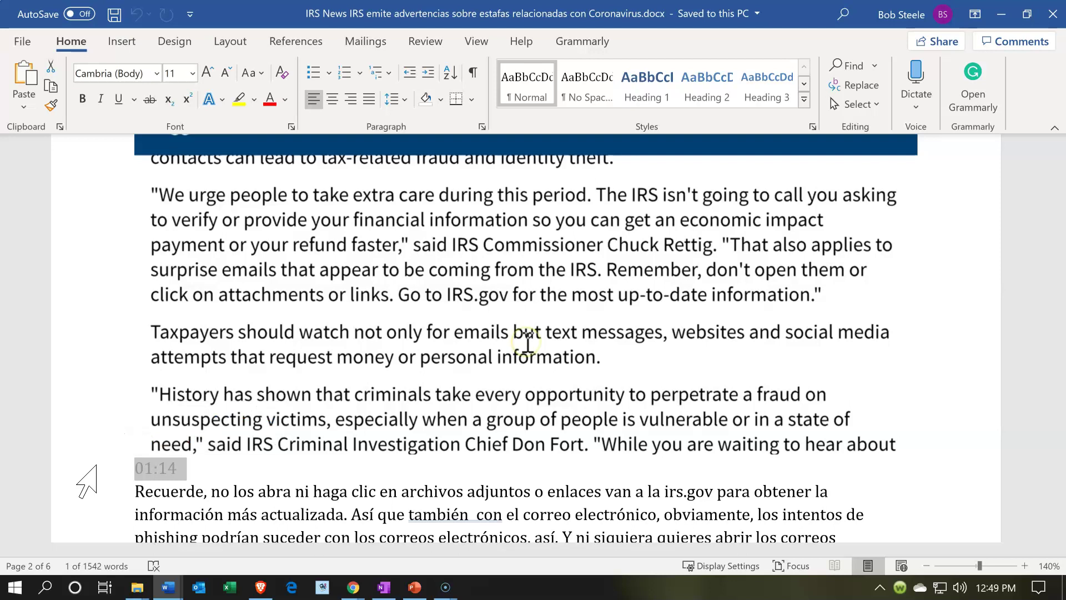
Select and copy the Spanish transcript text from the first paragraph under 00:00 through the last paragraph on page 6.
{"action": "scroll", "coordinate": [96, 466], "scroll_direction": "up", "scroll_amount": 10}
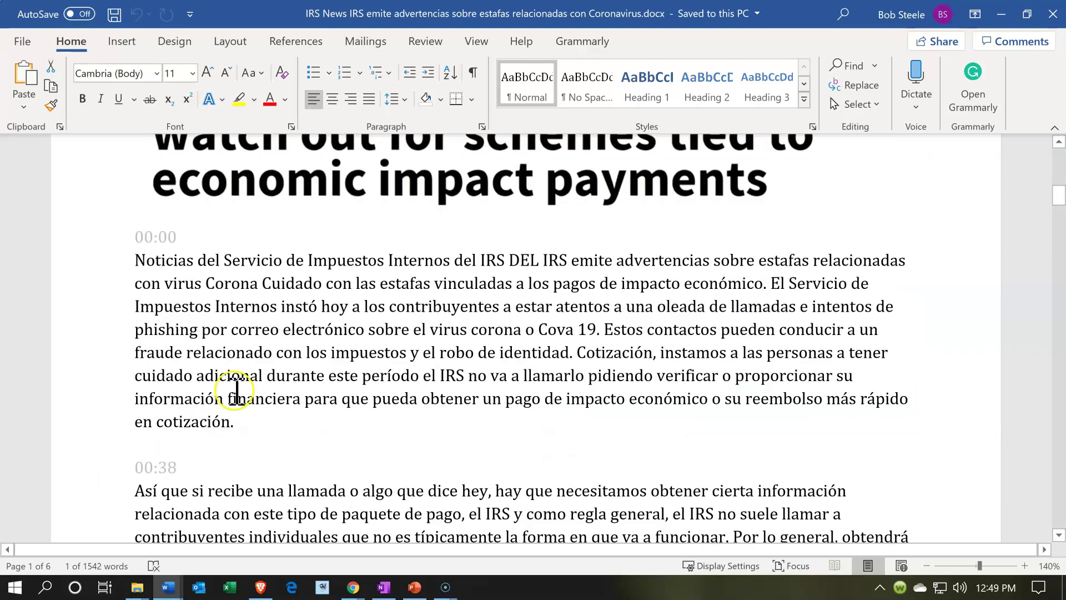
{"action": "left_click_drag", "start_coordinate": [102, 244], "coordinate": [227, 434]}
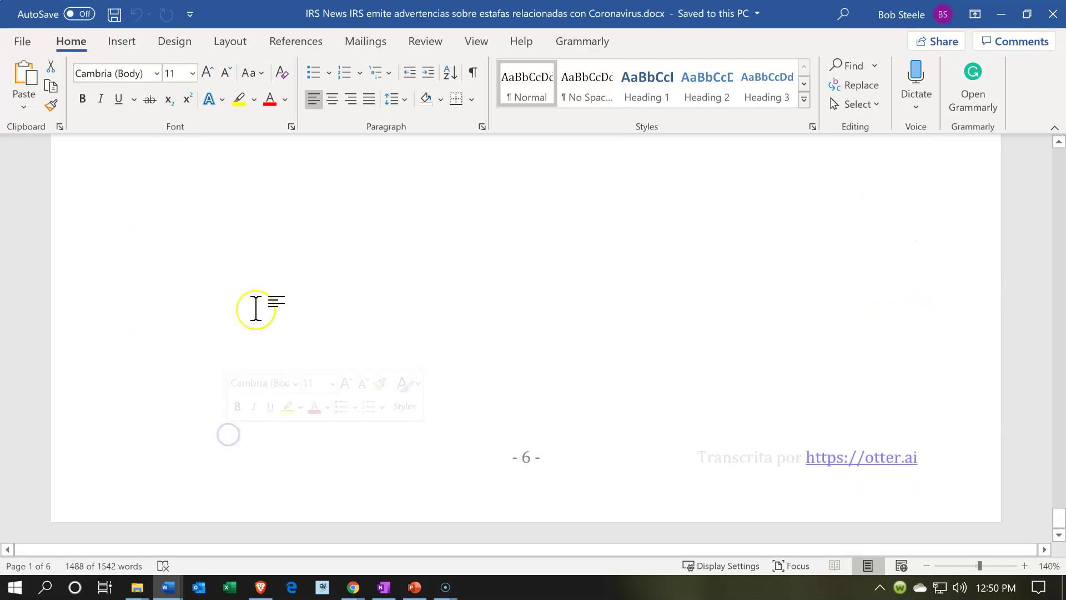
{"action": "scroll", "coordinate": [255, 307], "scroll_direction": "up", "scroll_amount": 10}
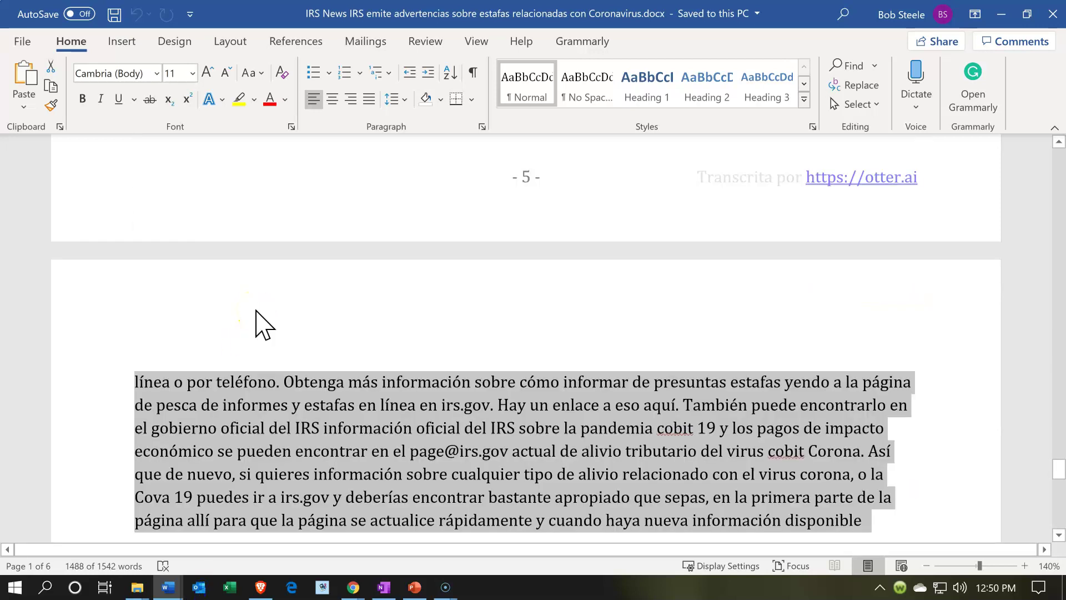
{"action": "scroll", "coordinate": [255, 311], "scroll_direction": "up", "scroll_amount": 1}
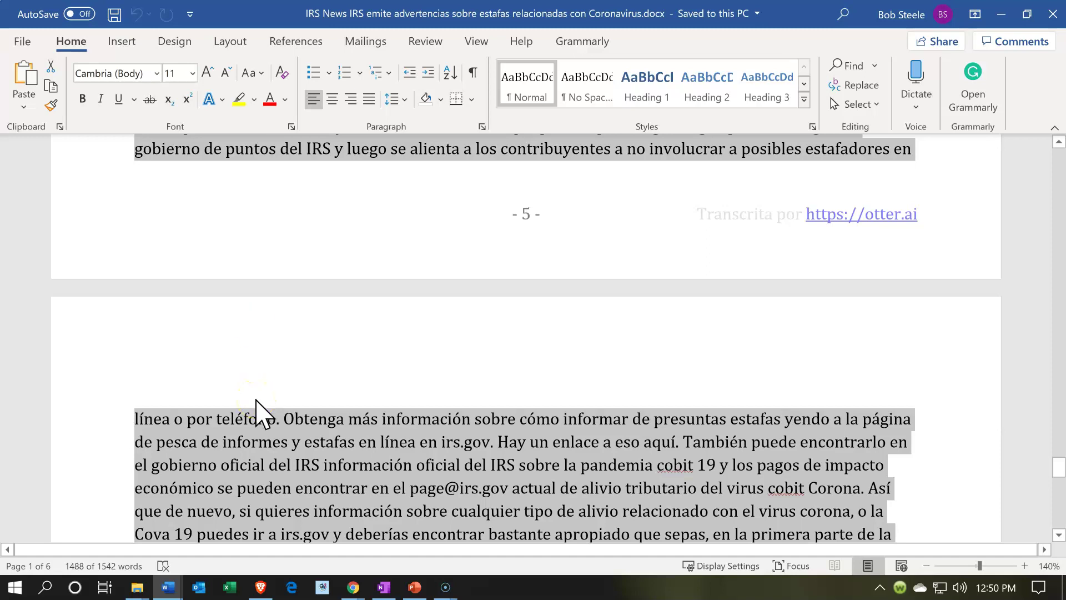
Switch to the text-to-speech page in the browser and paste the copied Spanish transcript into the text box.
{"action": "left_click", "coordinate": [1001, 15]}
{"action": "left_click", "coordinate": [239, 197]}
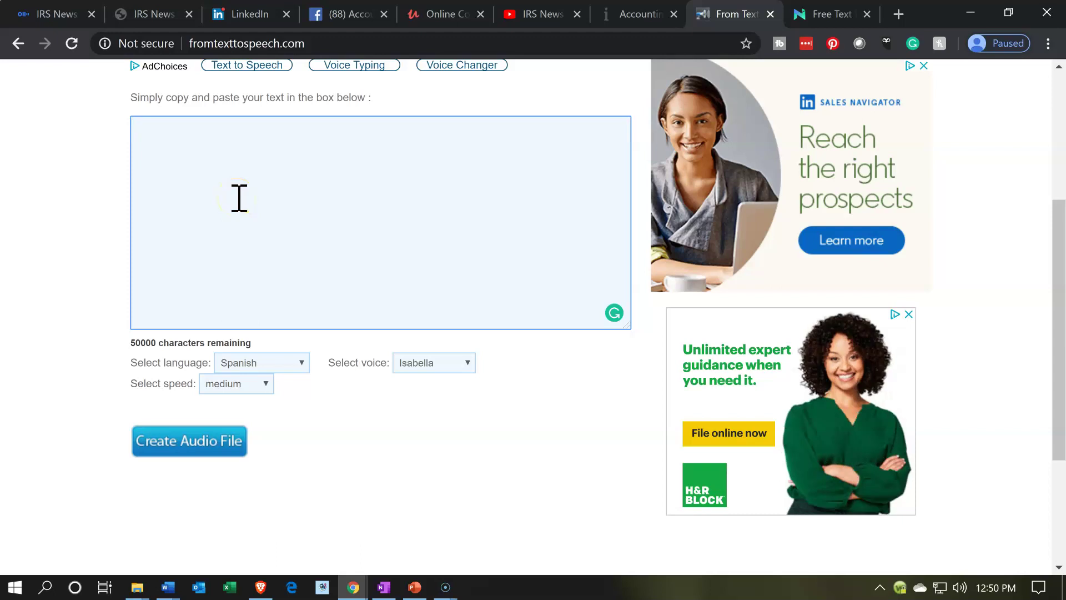
{"action": "key", "text": "ctrl+v"}
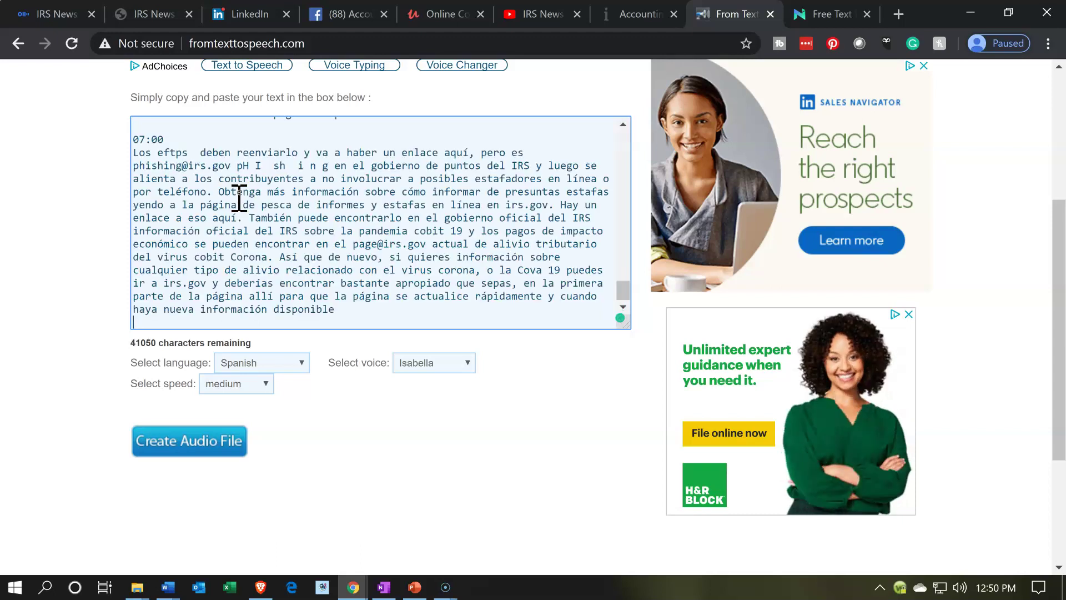
Examine the pasted Spanish text upwards from its end, checking the timestamp lines between the paragraphs.
{"action": "scroll", "coordinate": [238, 197], "scroll_direction": "up", "scroll_amount": 2}
{"action": "scroll", "coordinate": [238, 198], "scroll_direction": "up", "scroll_amount": 7}
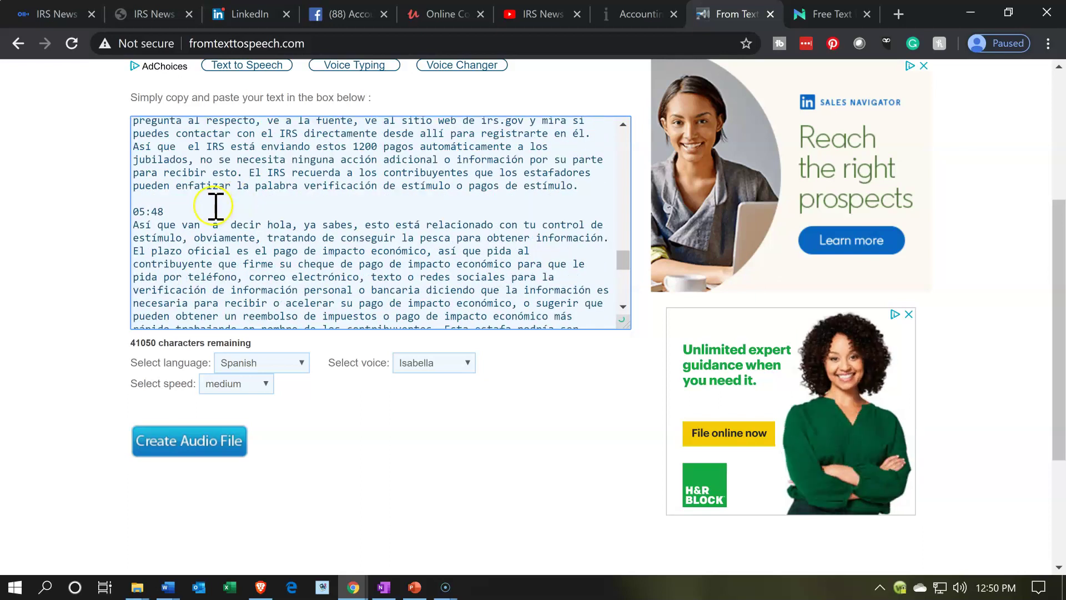
{"action": "scroll", "coordinate": [215, 206], "scroll_direction": "up", "scroll_amount": 3}
{"action": "scroll", "coordinate": [215, 206], "scroll_direction": "up", "scroll_amount": 6}
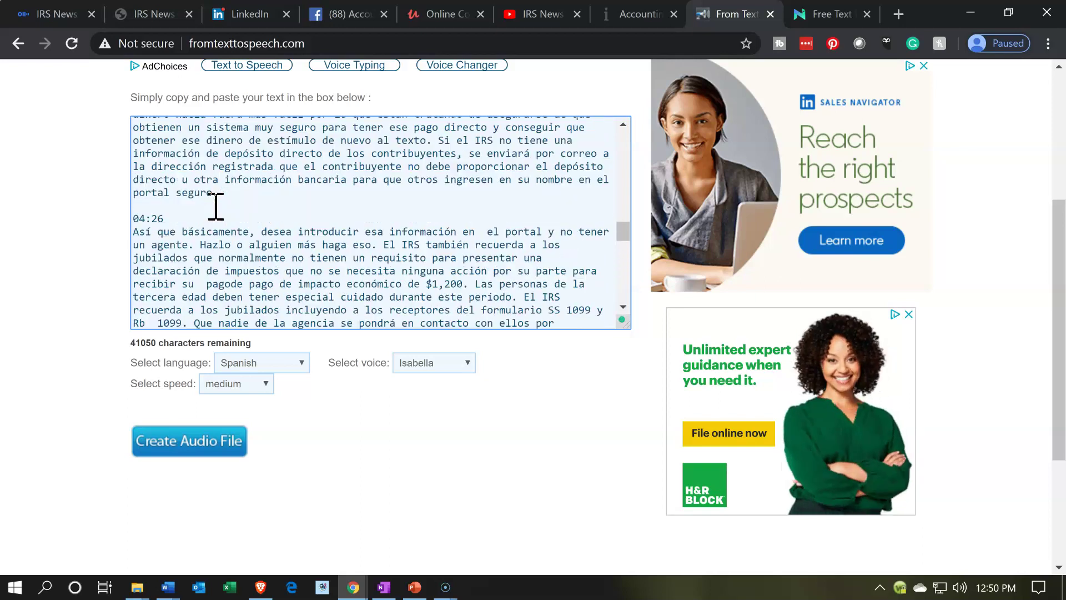
{"action": "scroll", "coordinate": [215, 206], "scroll_direction": "up", "scroll_amount": 5}
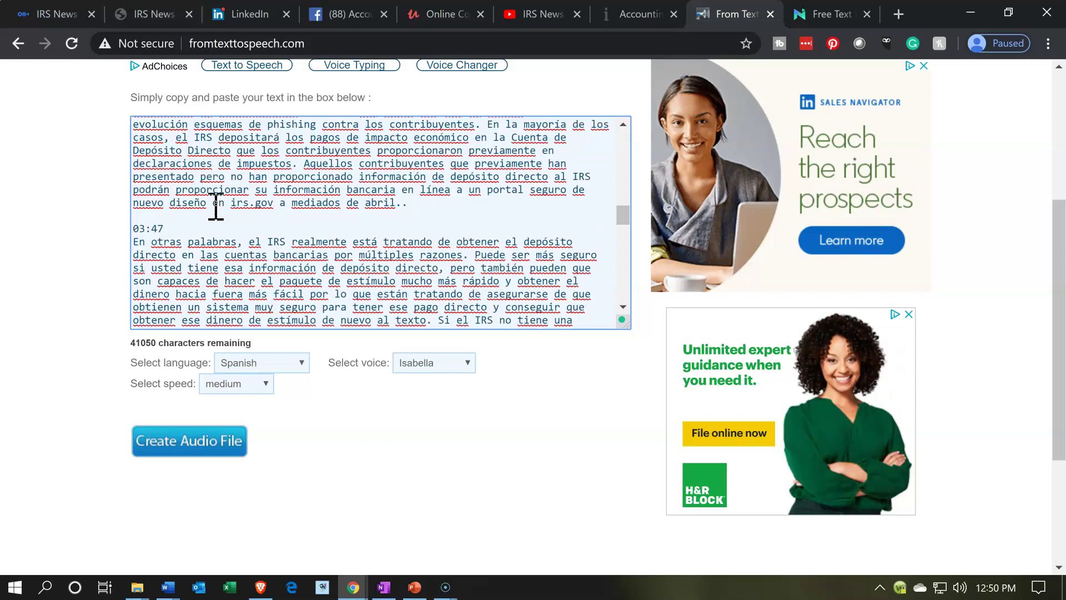
{"action": "scroll", "coordinate": [215, 206], "scroll_direction": "up", "scroll_amount": 6}
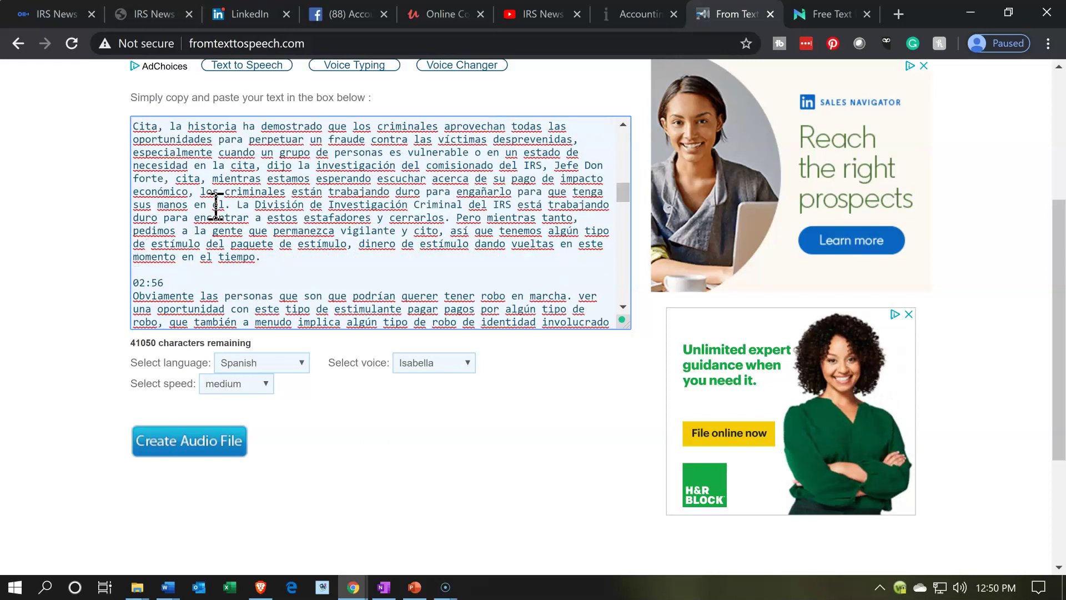
{"action": "scroll", "coordinate": [216, 207], "scroll_direction": "up", "scroll_amount": 6}
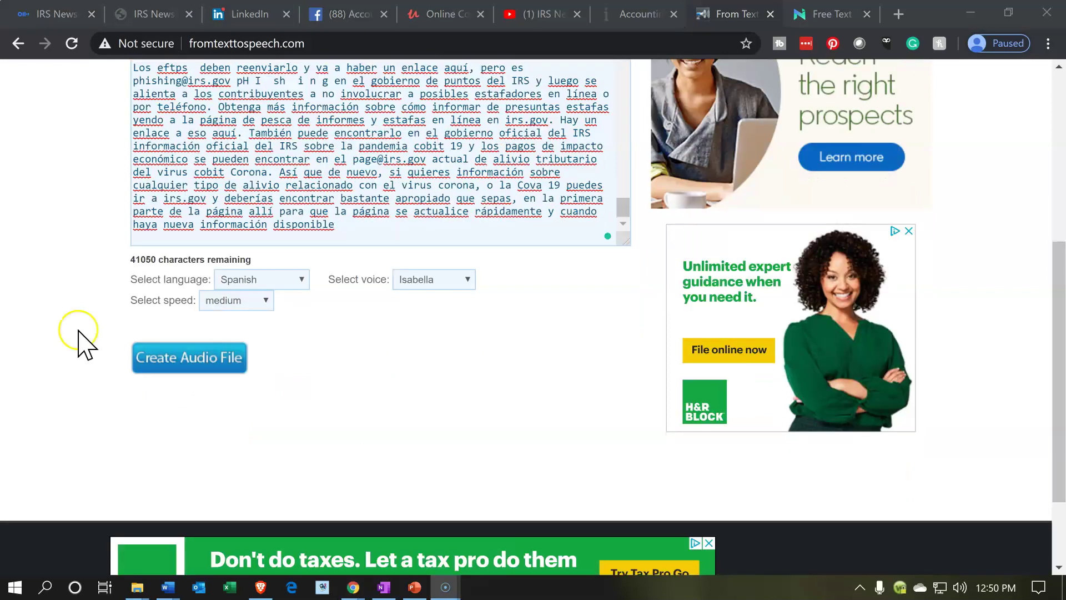
Create the audio file from the pasted Spanish transcript.
{"action": "scroll", "coordinate": [79, 334], "scroll_direction": "up", "scroll_amount": 2}
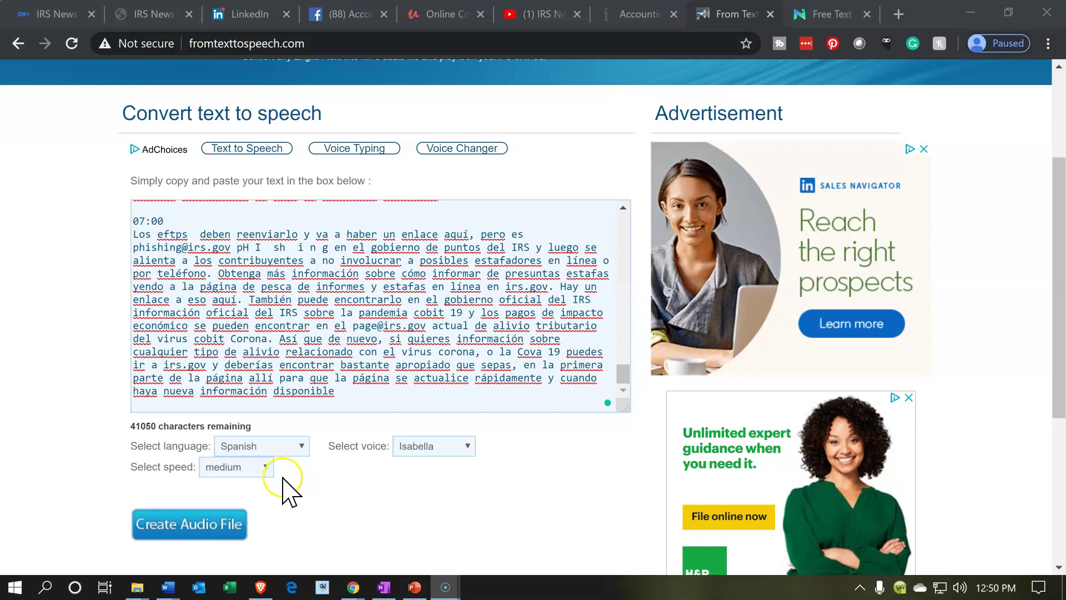
{"action": "left_click", "coordinate": [220, 530]}
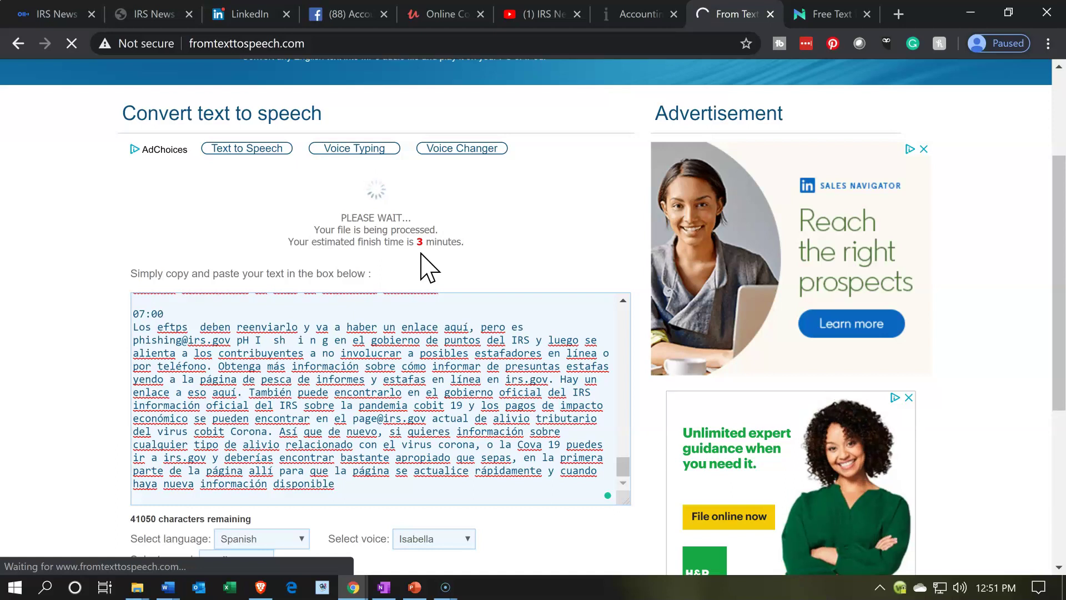
Open the snap (22) folder and examine its video, audio, Word and PDF files, then return to the text-to-speech page.
{"action": "left_click", "coordinate": [137, 590]}
{"action": "left_click", "coordinate": [199, 531]}
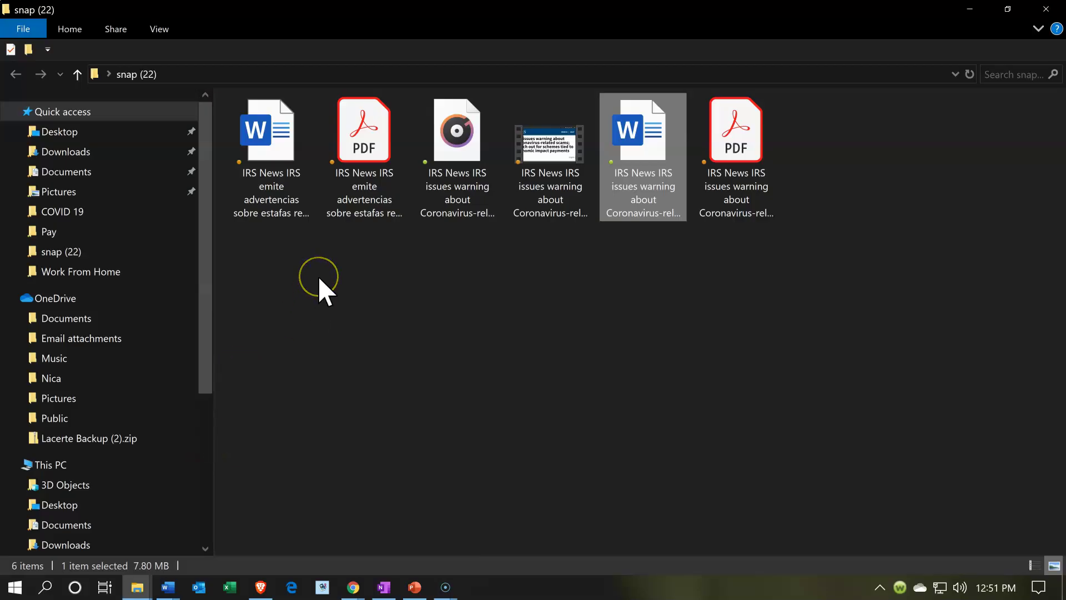
{"action": "double_click", "coordinate": [539, 180]}
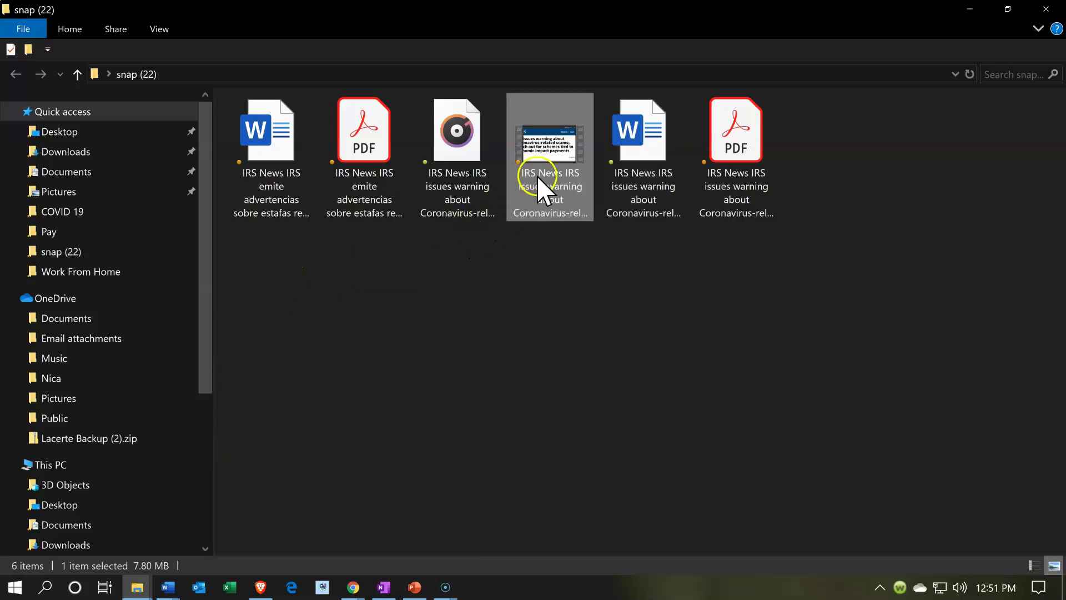
{"action": "double_click", "coordinate": [532, 176]}
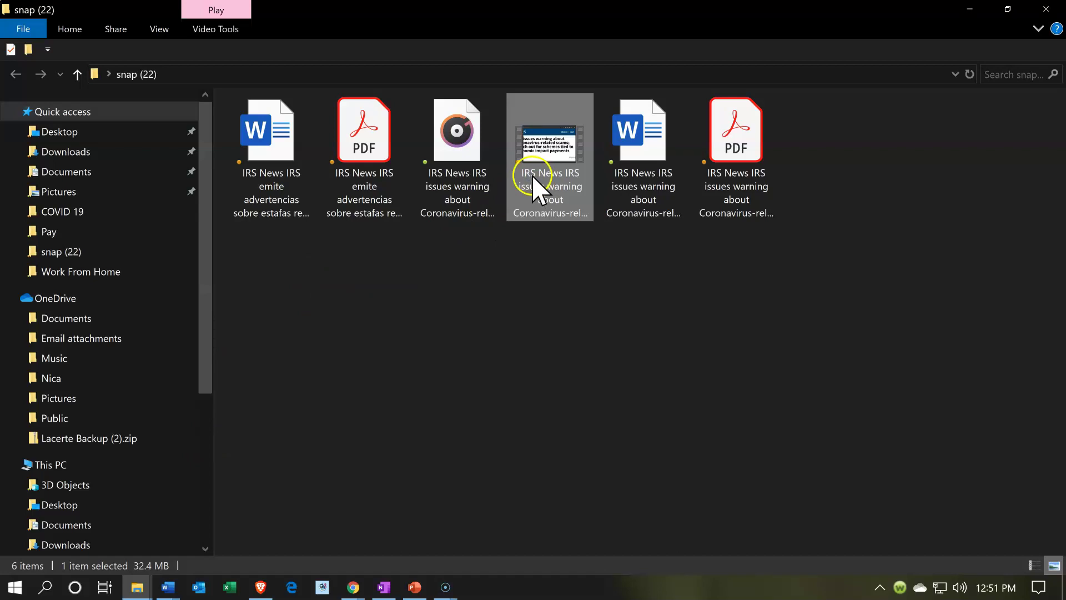
{"action": "left_click", "coordinate": [475, 184]}
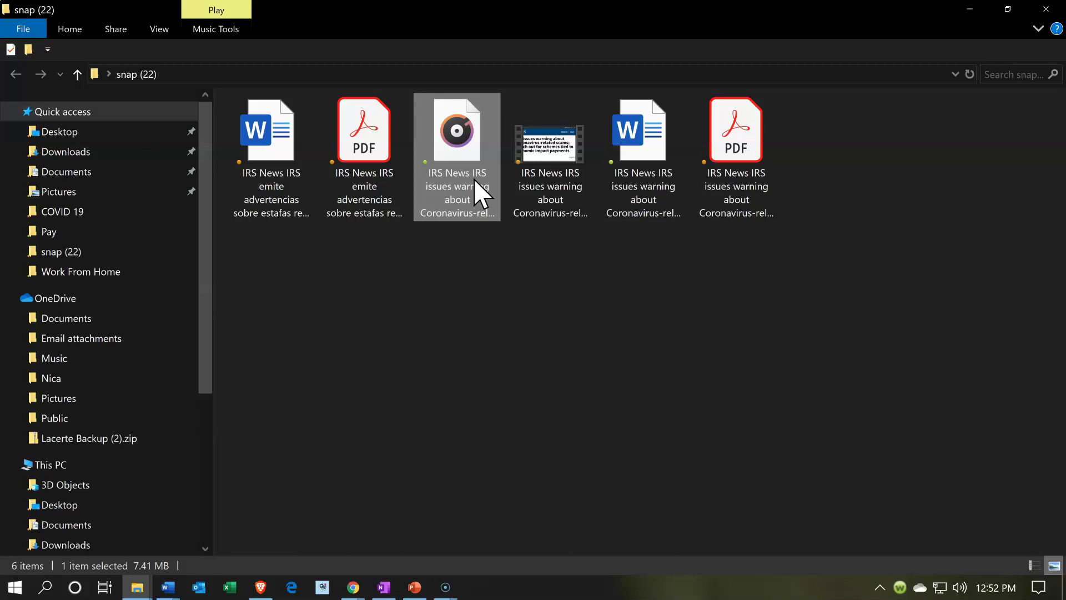
{"action": "left_click", "coordinate": [528, 211]}
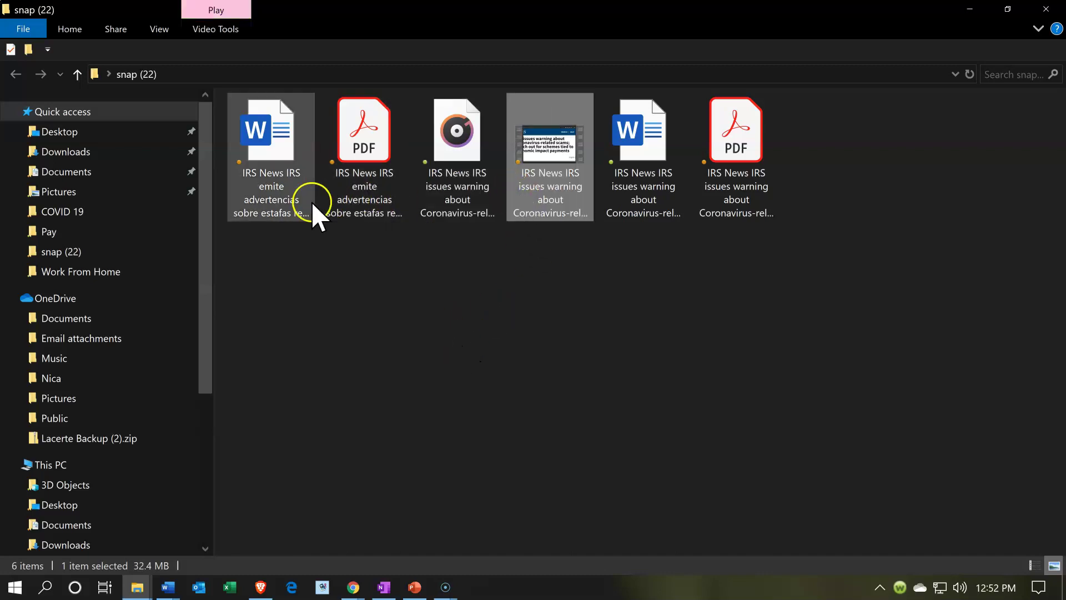
{"action": "left_click", "coordinate": [293, 198]}
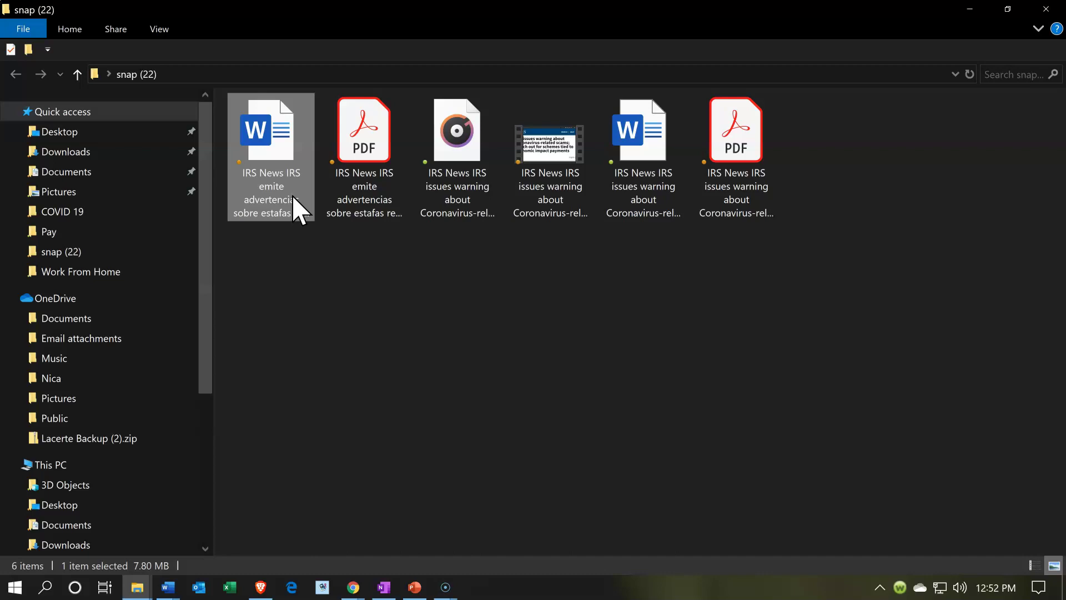
{"action": "left_click", "coordinate": [286, 193]}
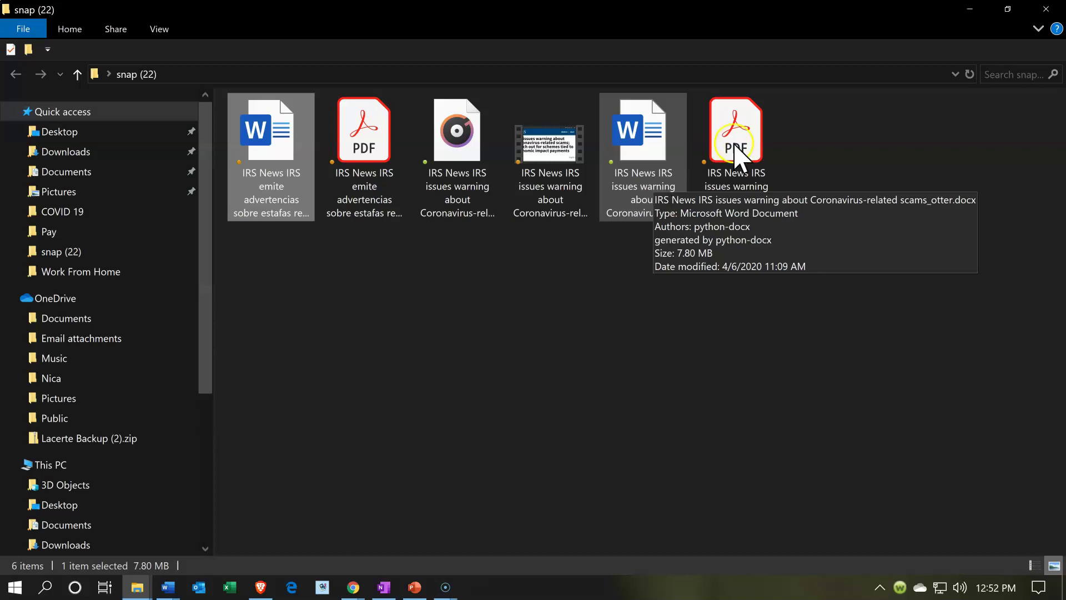
{"action": "left_click", "coordinate": [965, 7]}
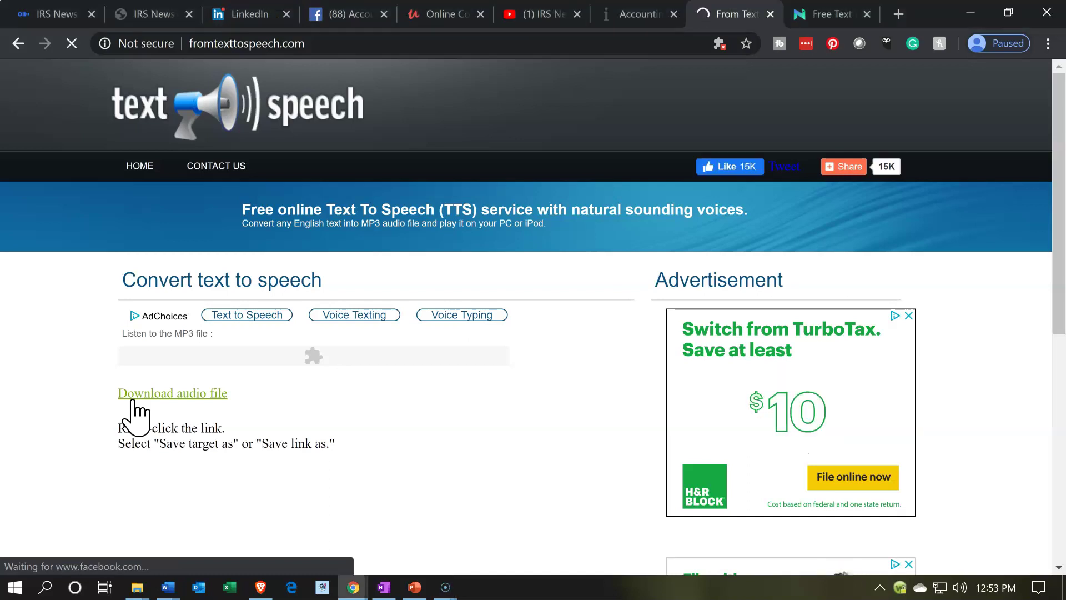
Open the generated audio file, pause its playback and download the MP3.
{"action": "left_click", "coordinate": [133, 399]}
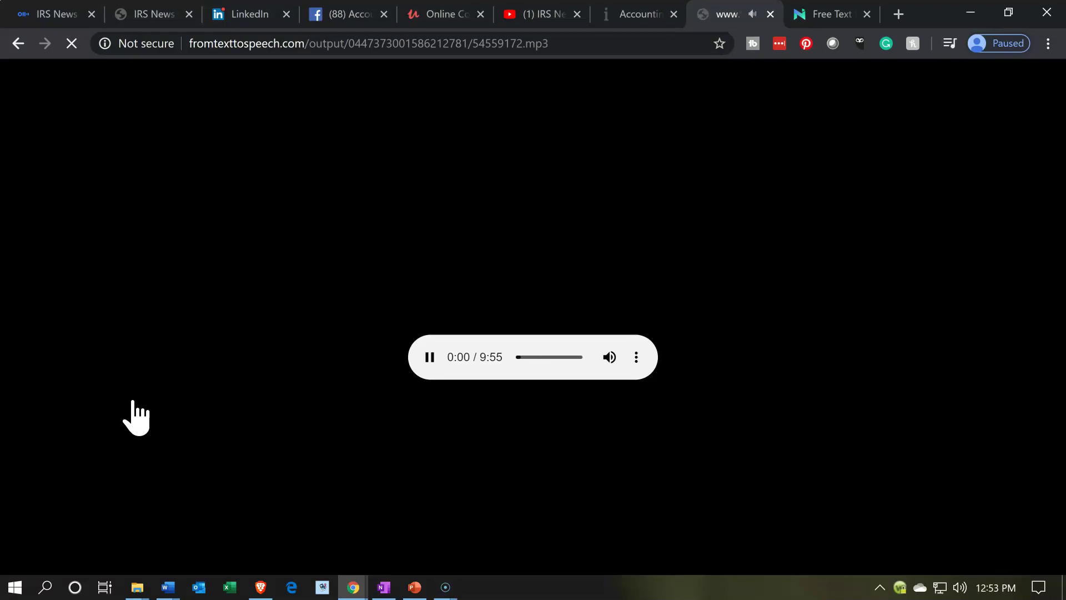
{"action": "left_click", "coordinate": [435, 356]}
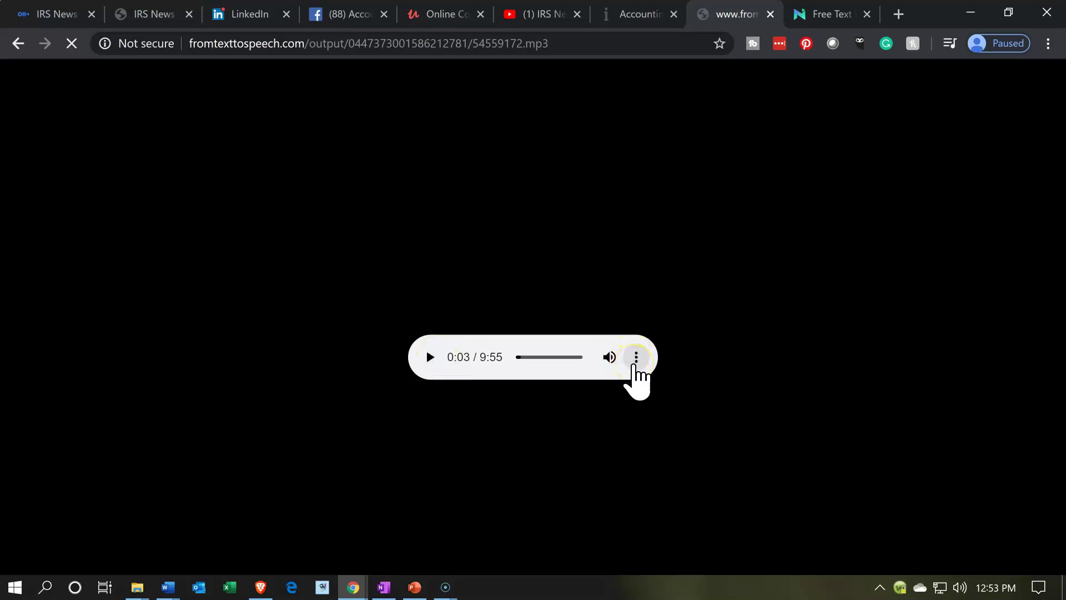
{"action": "left_click", "coordinate": [636, 359]}
{"action": "left_click", "coordinate": [571, 348]}
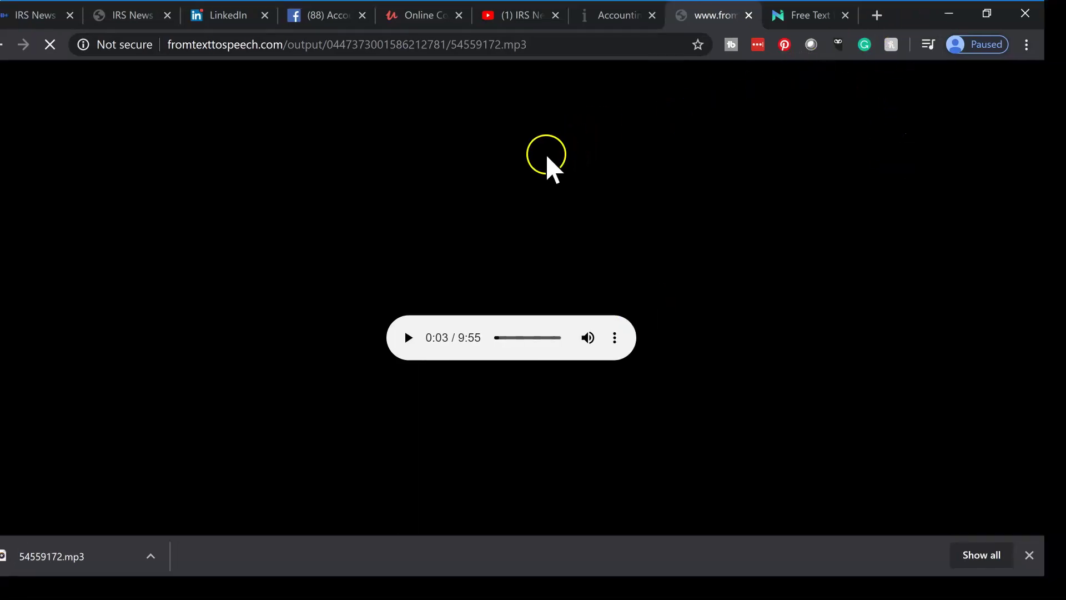
Shrink the browser window and arrange it side by side with the snap (22) folder window.
{"action": "left_click_drag", "start_coordinate": [546, 157], "coordinate": [548, 156]}
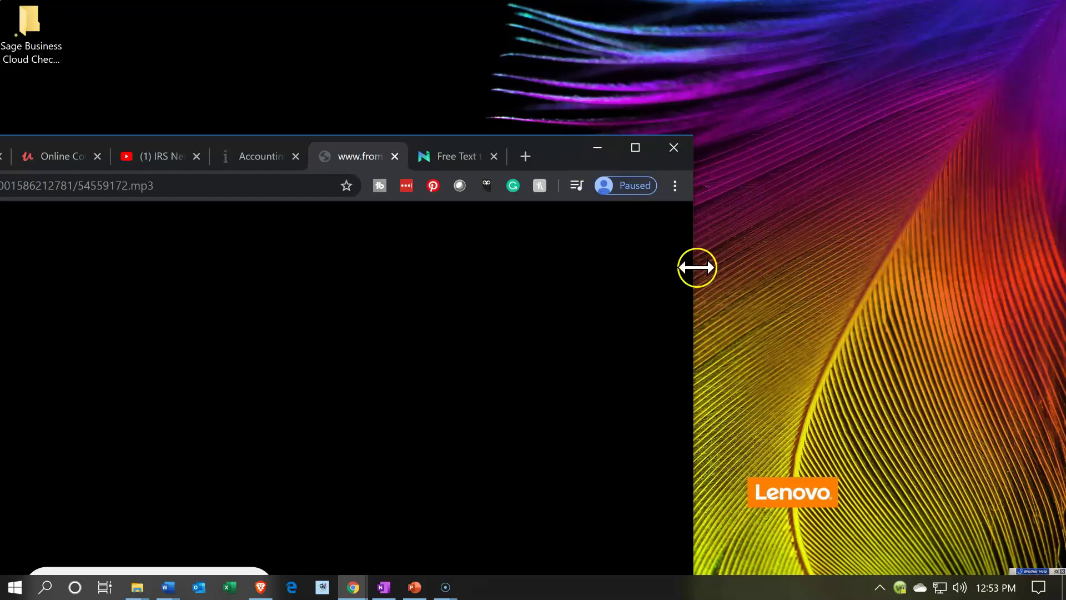
{"action": "left_click_drag", "start_coordinate": [692, 267], "coordinate": [157, 281]}
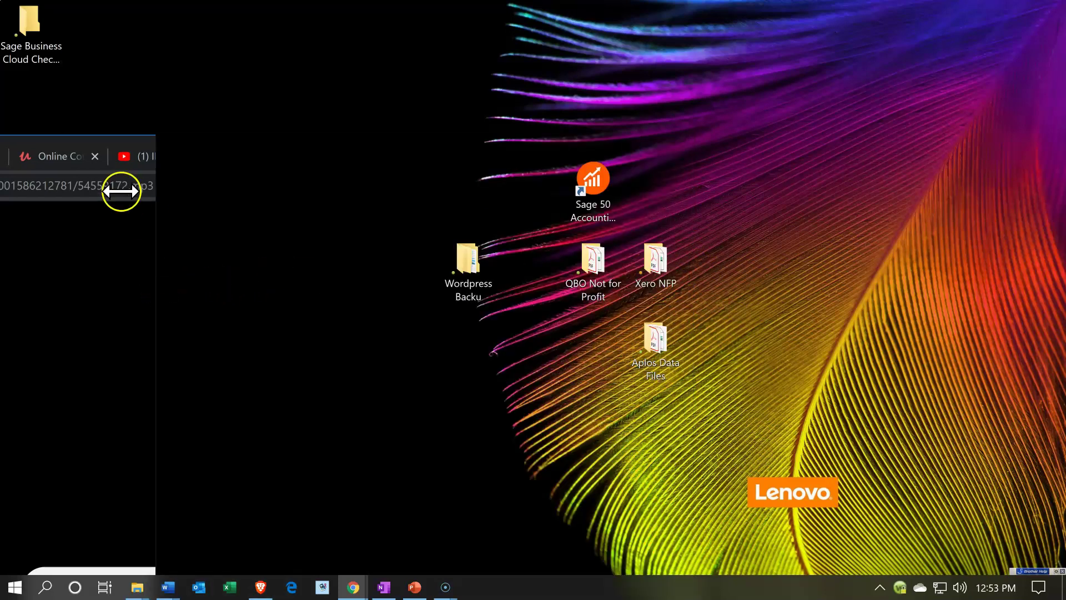
{"action": "left_click_drag", "start_coordinate": [32, 148], "coordinate": [443, 11]}
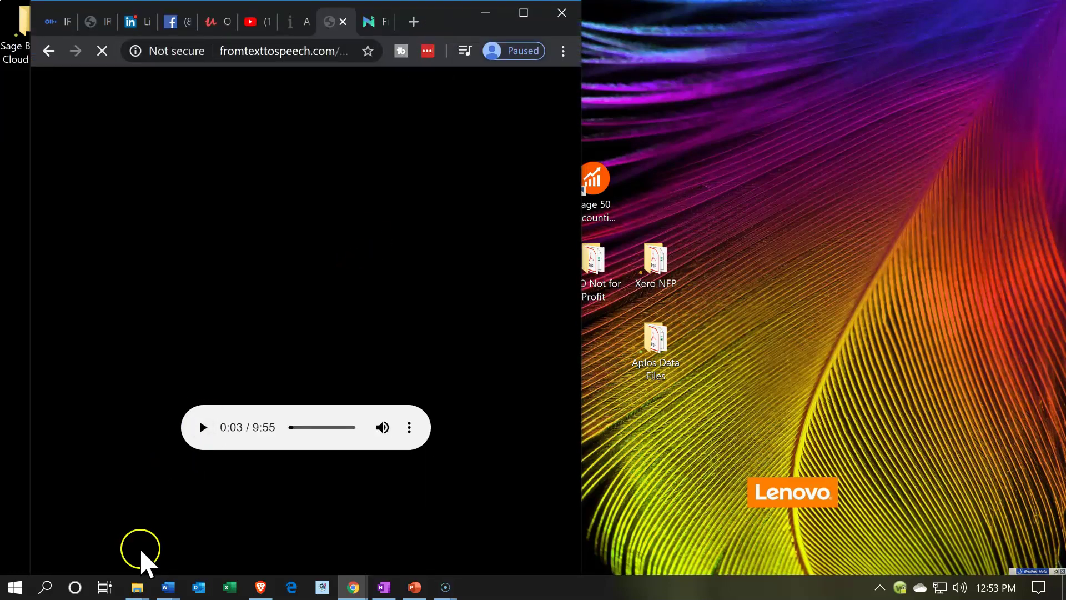
{"action": "mouse_move", "coordinate": [135, 590]}
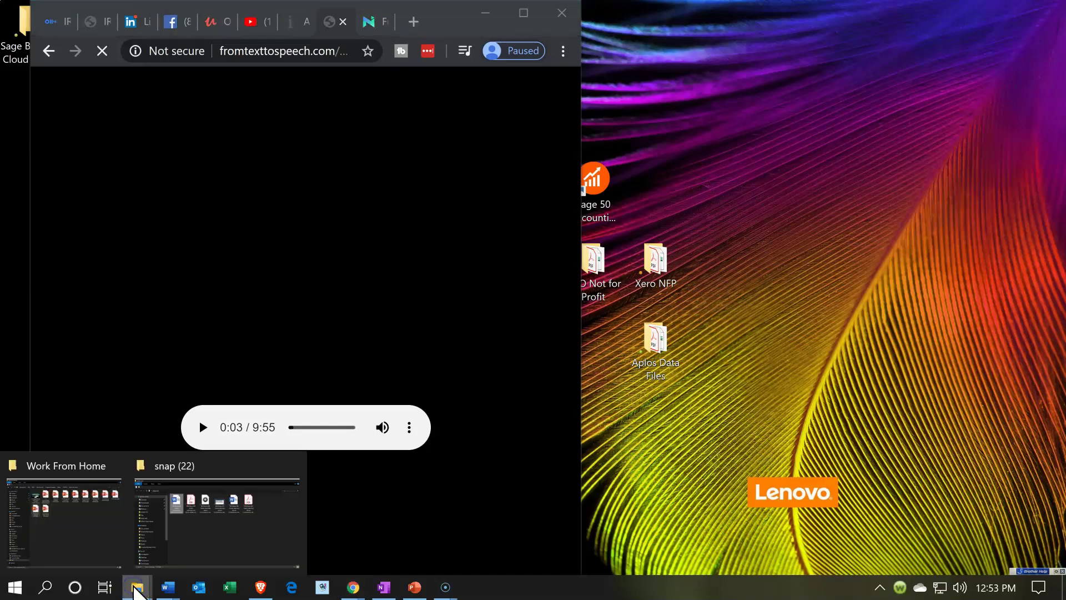
{"action": "left_click", "coordinate": [253, 527]}
{"action": "left_click_drag", "start_coordinate": [471, 21], "coordinate": [1063, 89]}
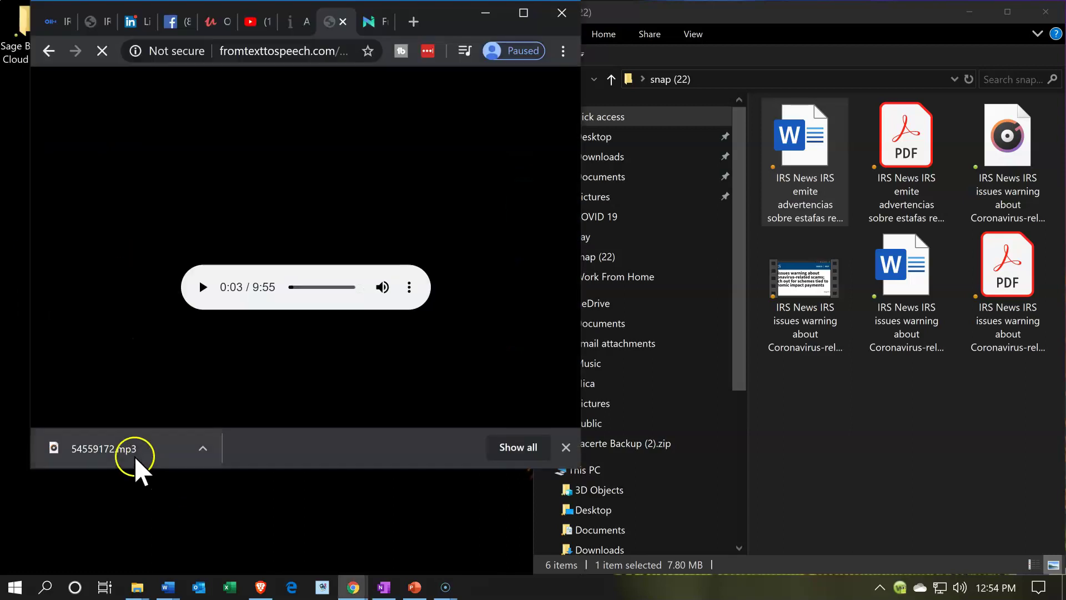
Copy the downloaded file 54559172.mp3 from the browser into the snap (22) folder.
{"action": "left_click_drag", "start_coordinate": [119, 449], "coordinate": [870, 441]}
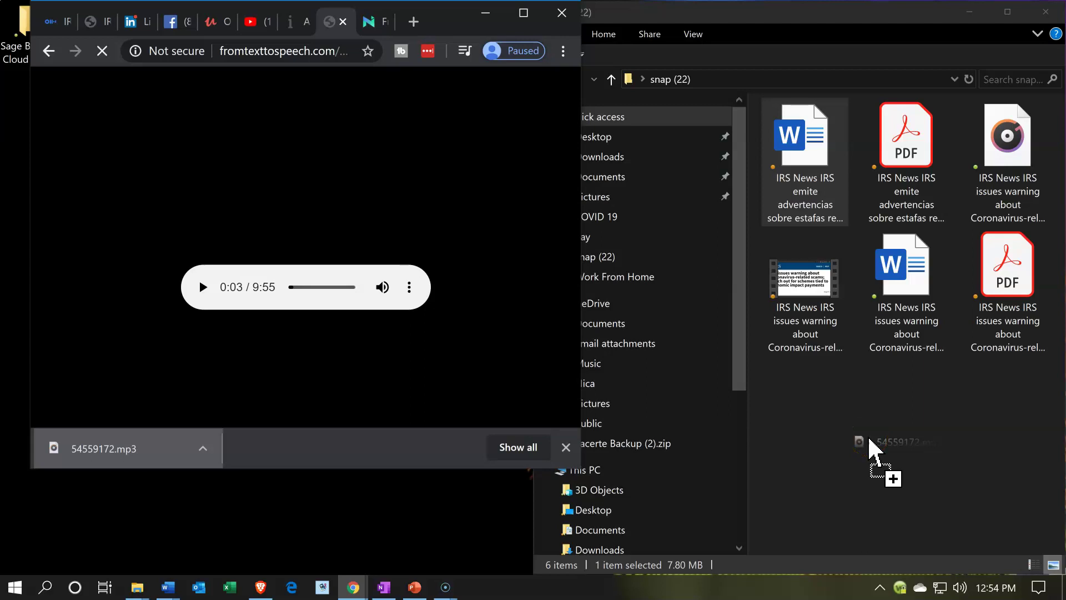
{"action": "left_click_drag", "start_coordinate": [869, 438], "coordinate": [870, 439]}
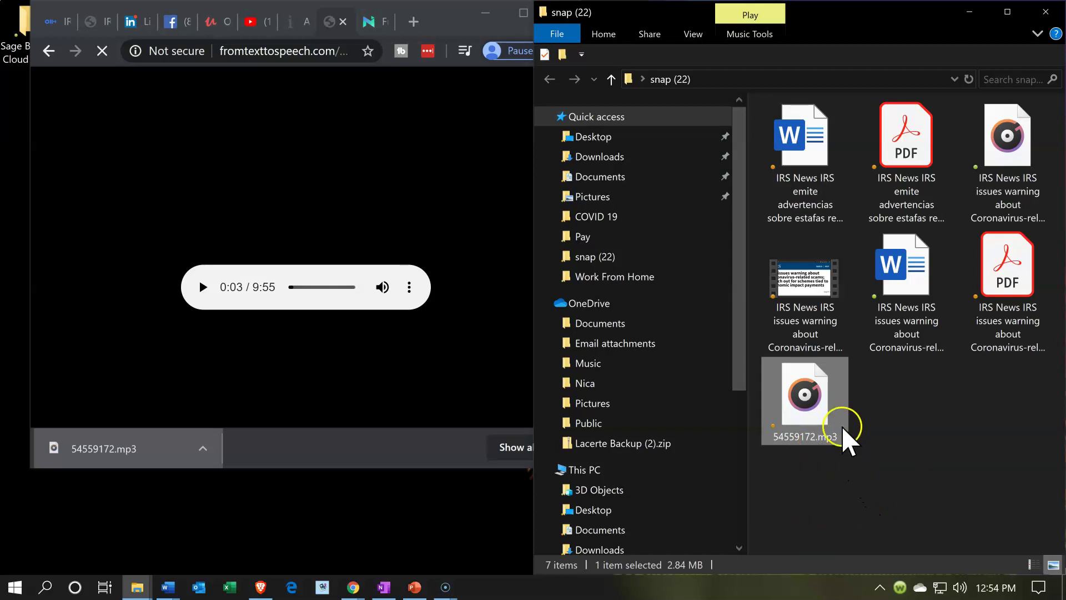
{"action": "mouse_move", "coordinate": [840, 445]}
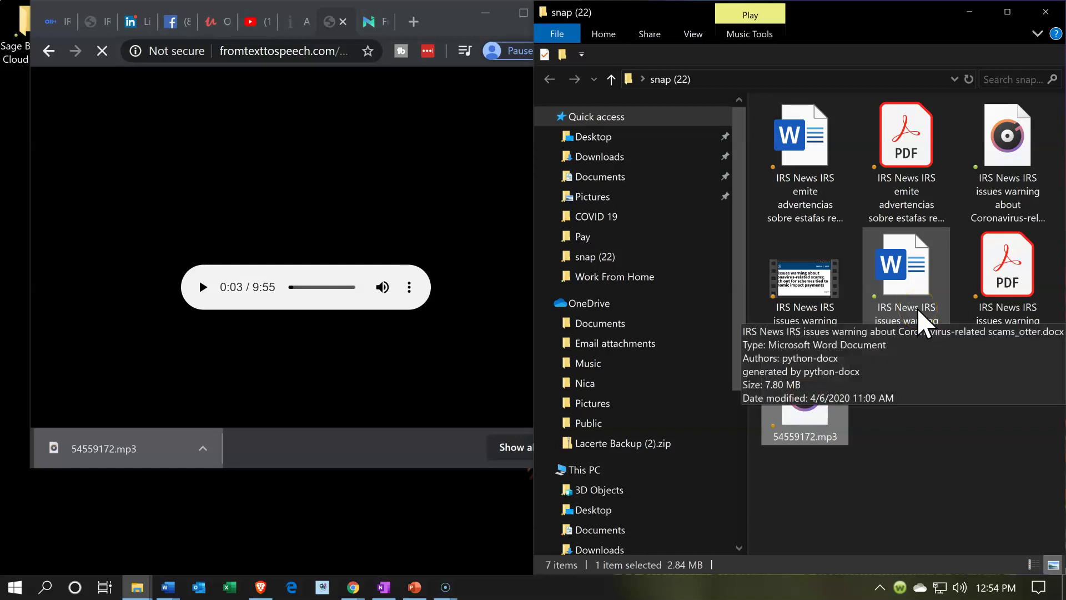
Open the Spanish Word document's file name for renaming and copy the name "IRS News IRS emite advertencias sobre estafas relacionadas con Coronavirus".
{"action": "double_click", "coordinate": [811, 182]}
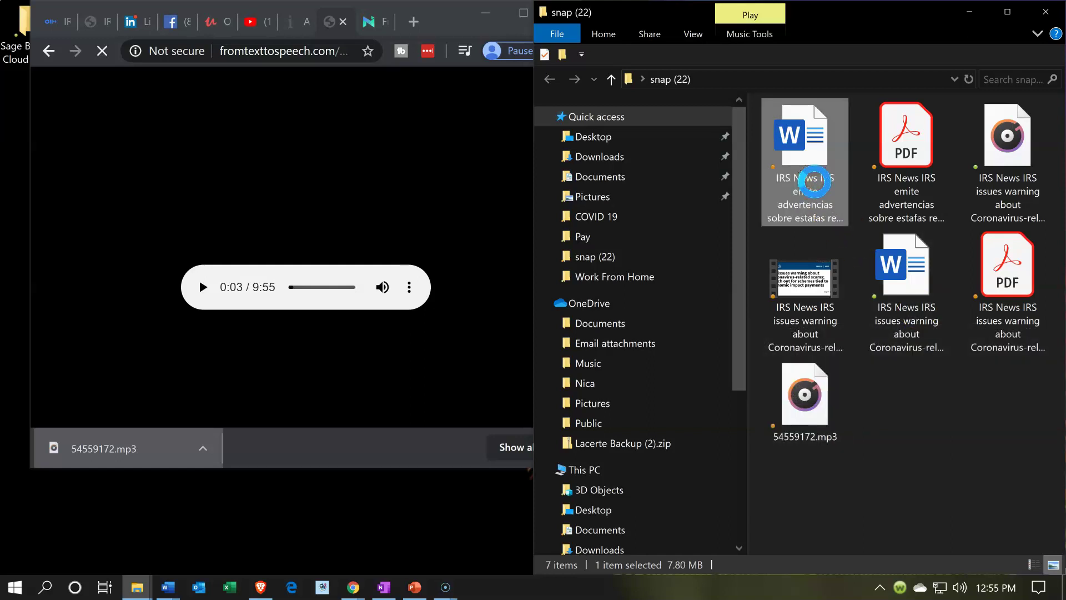
{"action": "right_click", "coordinate": [815, 190]}
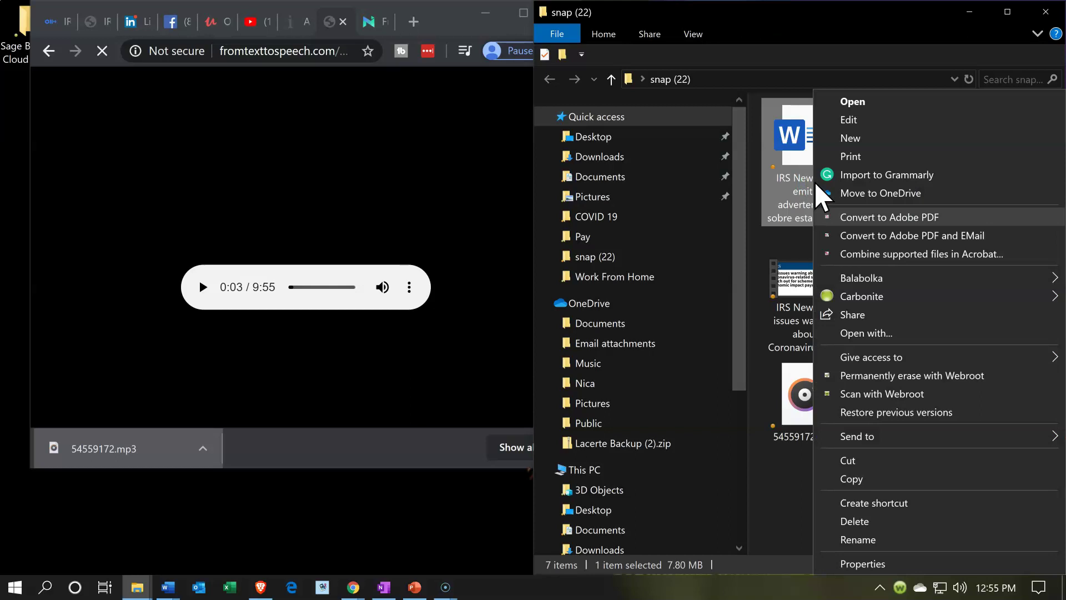
{"action": "left_click", "coordinate": [860, 539]}
{"action": "key", "text": "ctrl+c"}
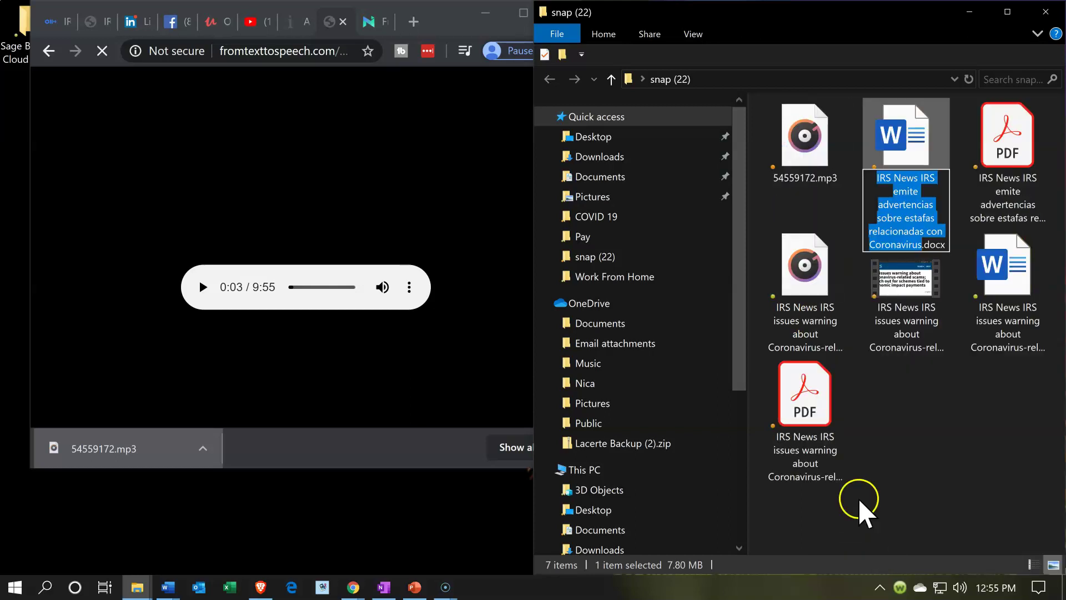
Rename 54559172.mp3 with the copied Spanish title "IRS News IRS emite advertencias sobre estafas relacionadas con Coronavirus", keeping the .mp3 extension.
{"action": "left_click", "coordinate": [896, 486]}
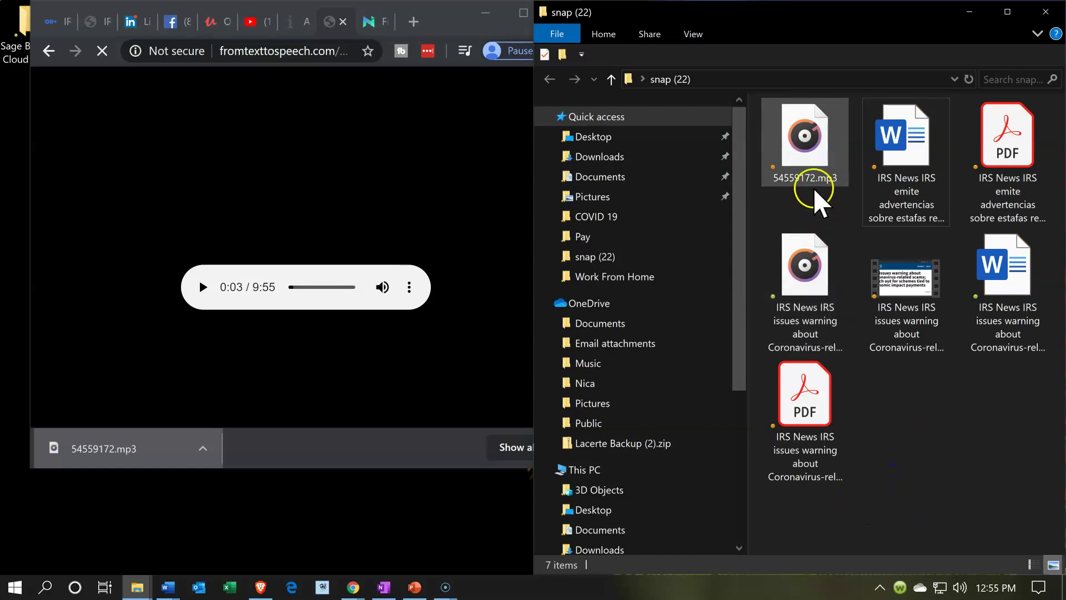
{"action": "double_click", "coordinate": [809, 164]}
{"action": "right_click", "coordinate": [807, 154]}
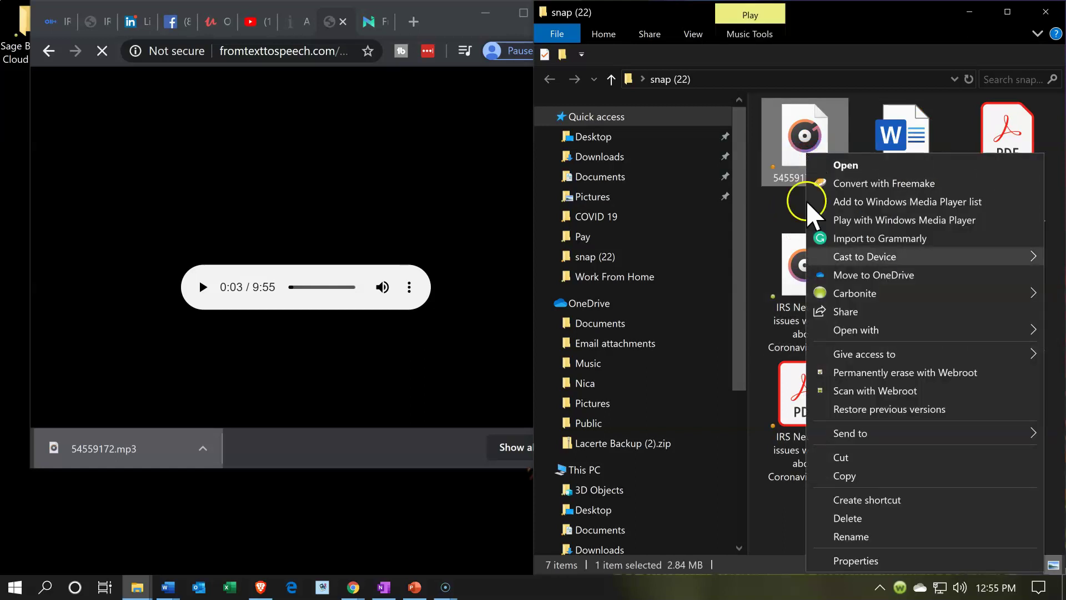
{"action": "left_click", "coordinate": [851, 536]}
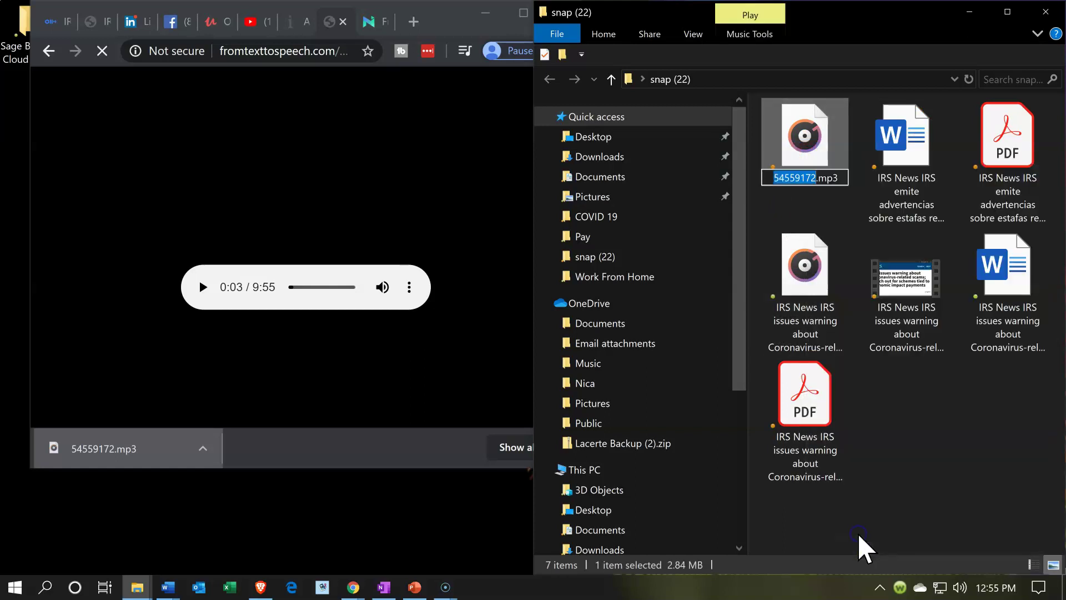
{"action": "key", "text": "ctrl+v"}
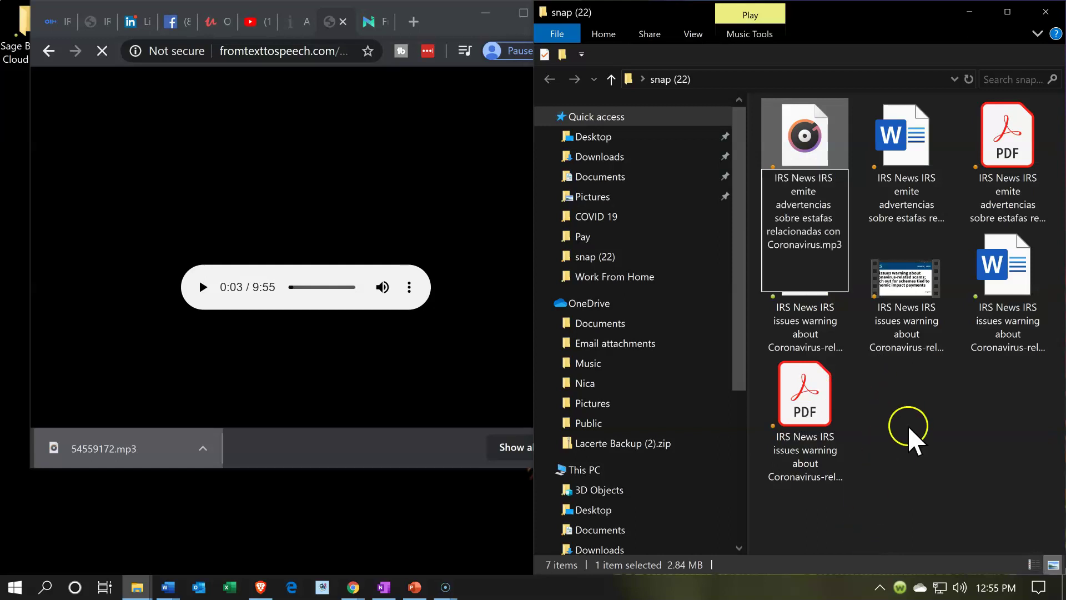
{"action": "left_click", "coordinate": [916, 355]}
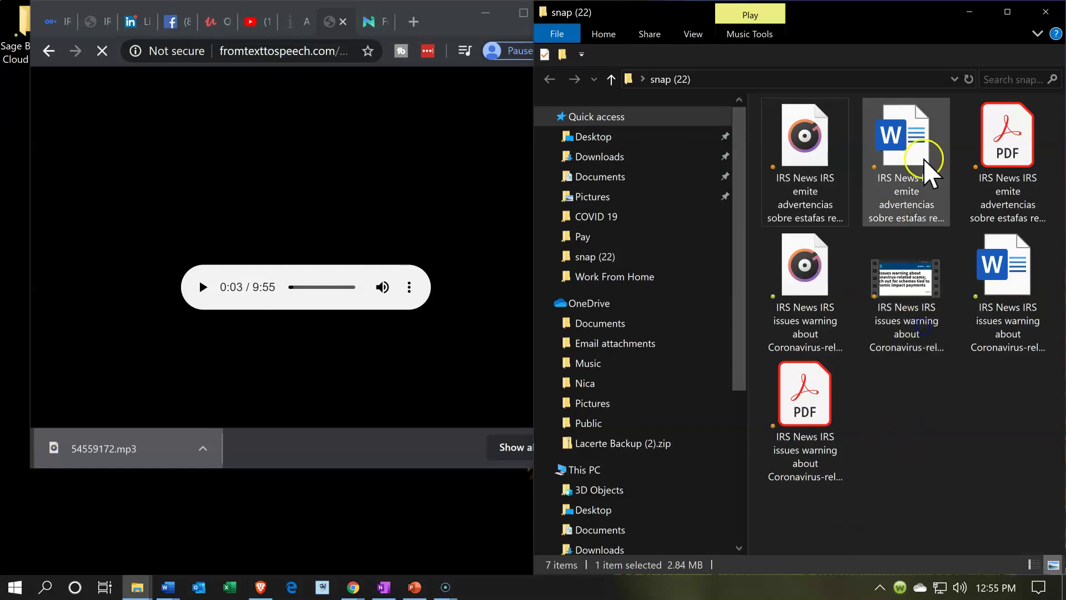
Maximize the snap (22) folder window and review the English video alongside the Spanish Word document and MP3 file.
{"action": "left_click", "coordinate": [1020, 5]}
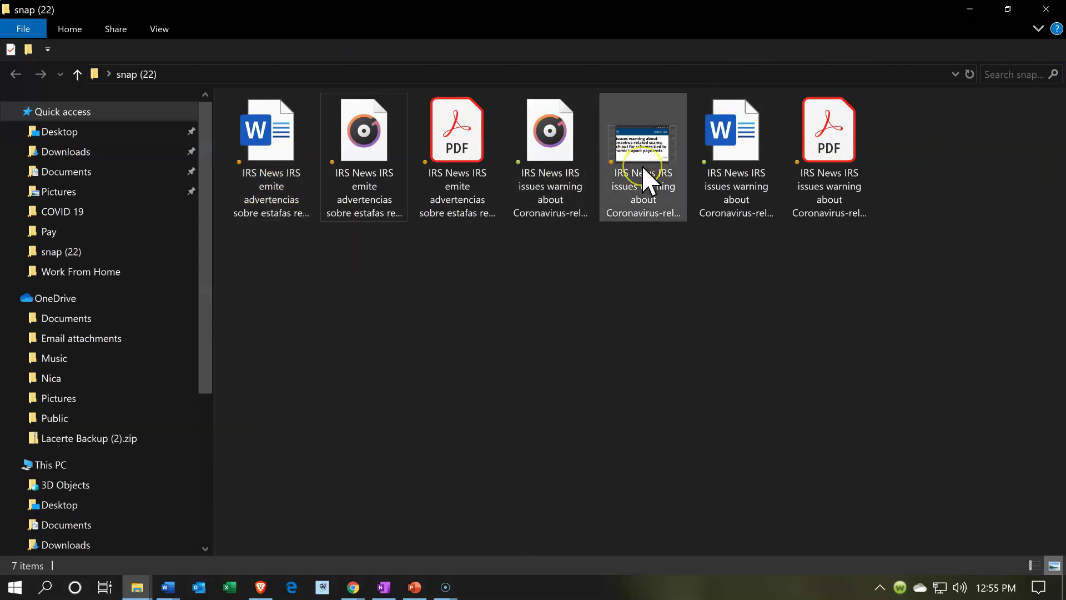
{"action": "left_click", "coordinate": [647, 179]}
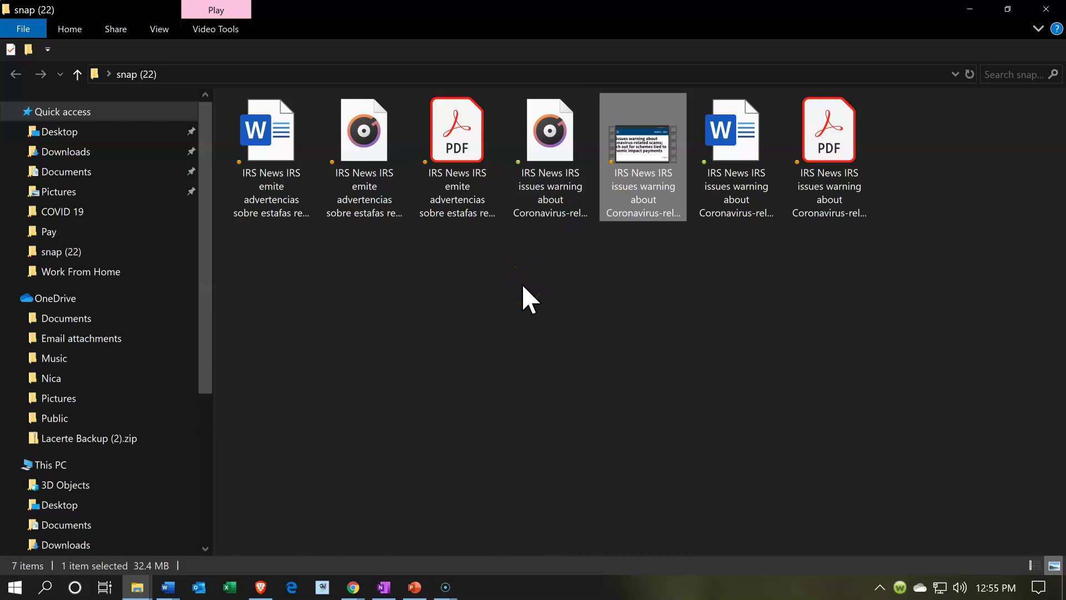
{"action": "double_click", "coordinate": [286, 199]}
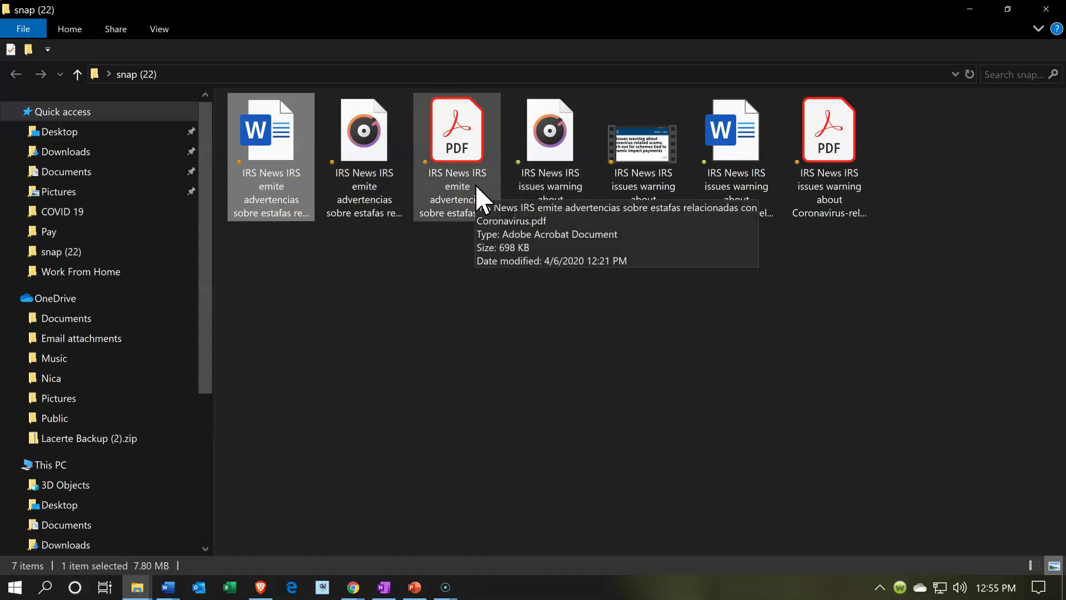
{"action": "left_click", "coordinate": [383, 189]}
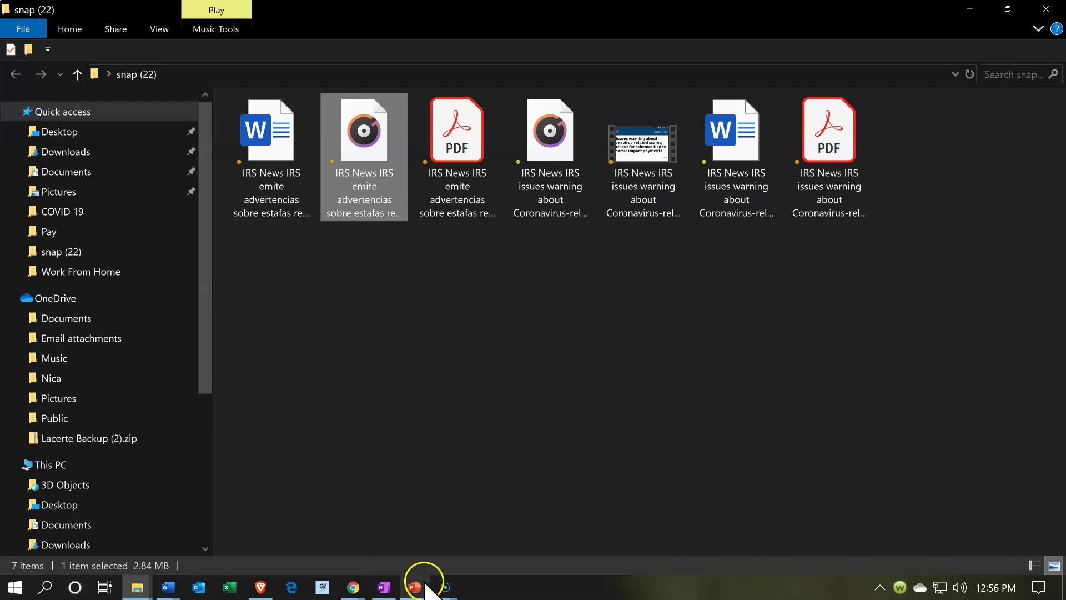
{"action": "mouse_move", "coordinate": [442, 594]}
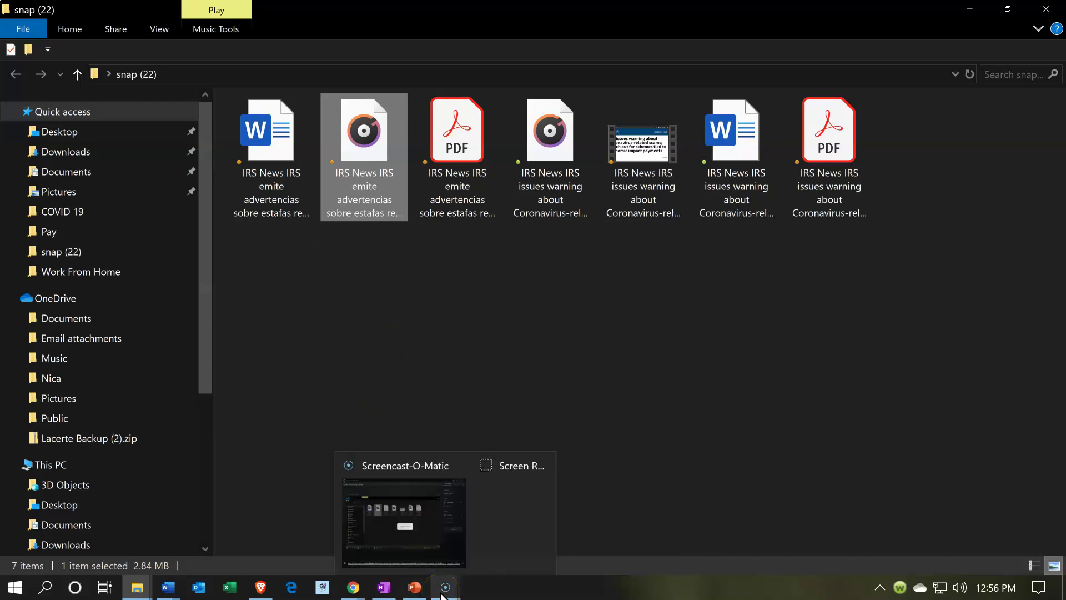
{"action": "left_click", "coordinate": [444, 589]}
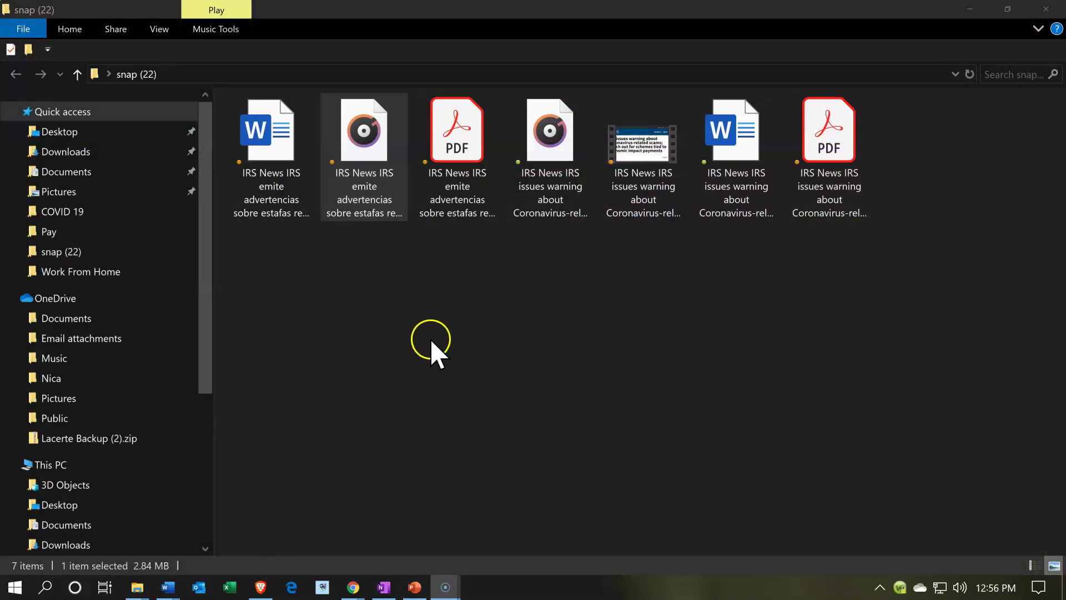
{"action": "left_click", "coordinate": [631, 177]}
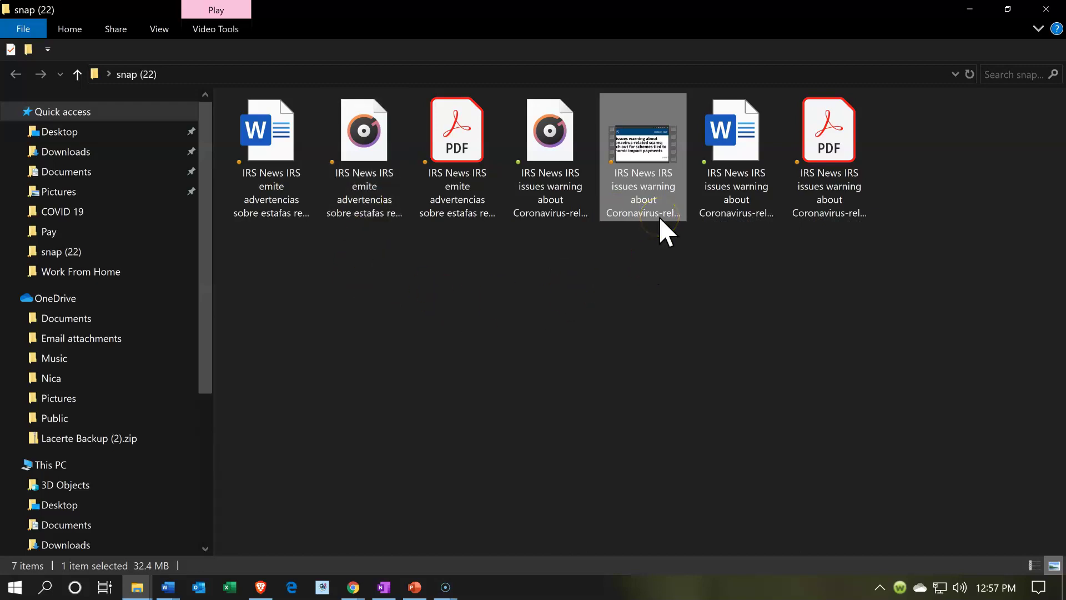
{"action": "mouse_move", "coordinate": [659, 216]}
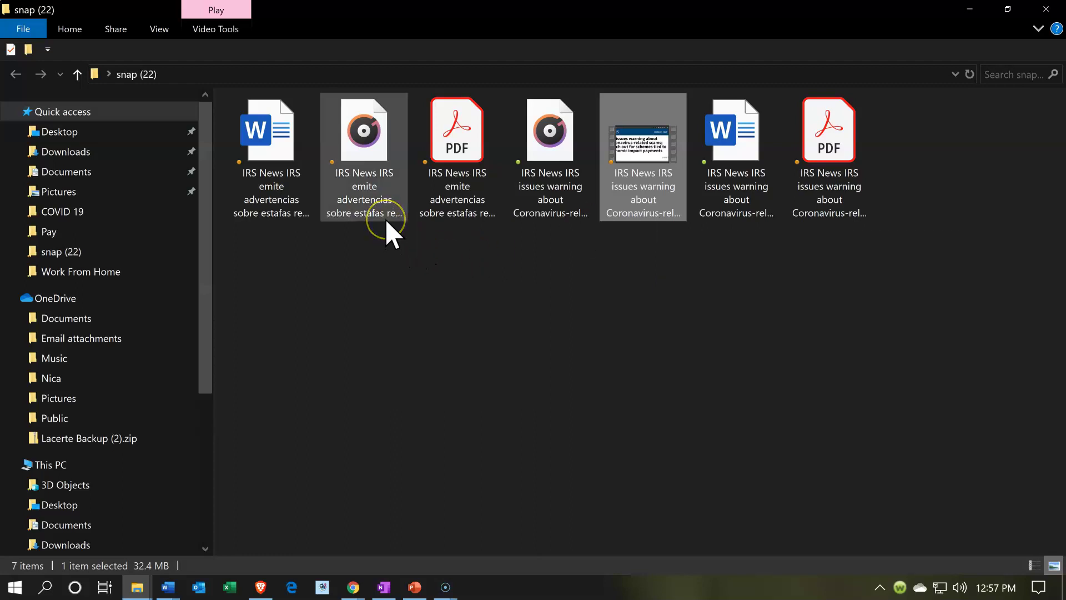
{"action": "mouse_move", "coordinate": [387, 221]}
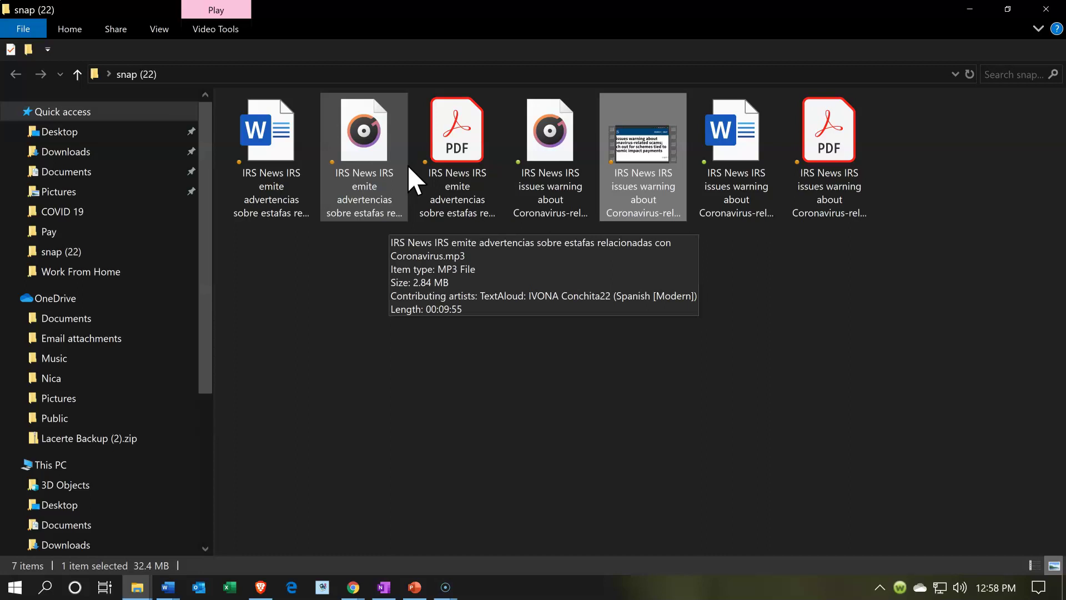
{"action": "left_click", "coordinate": [601, 220]}
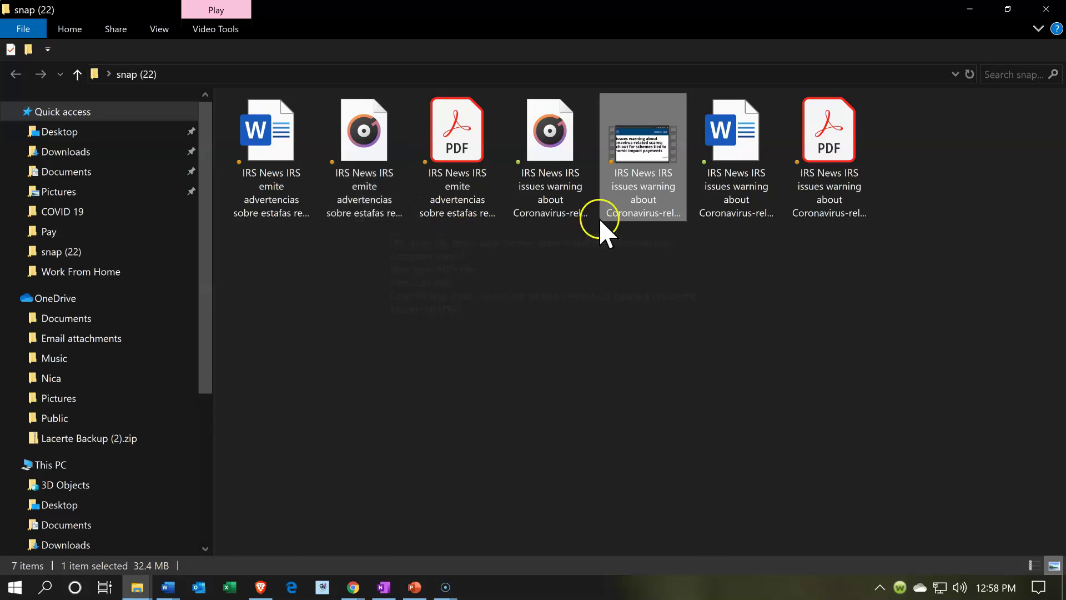